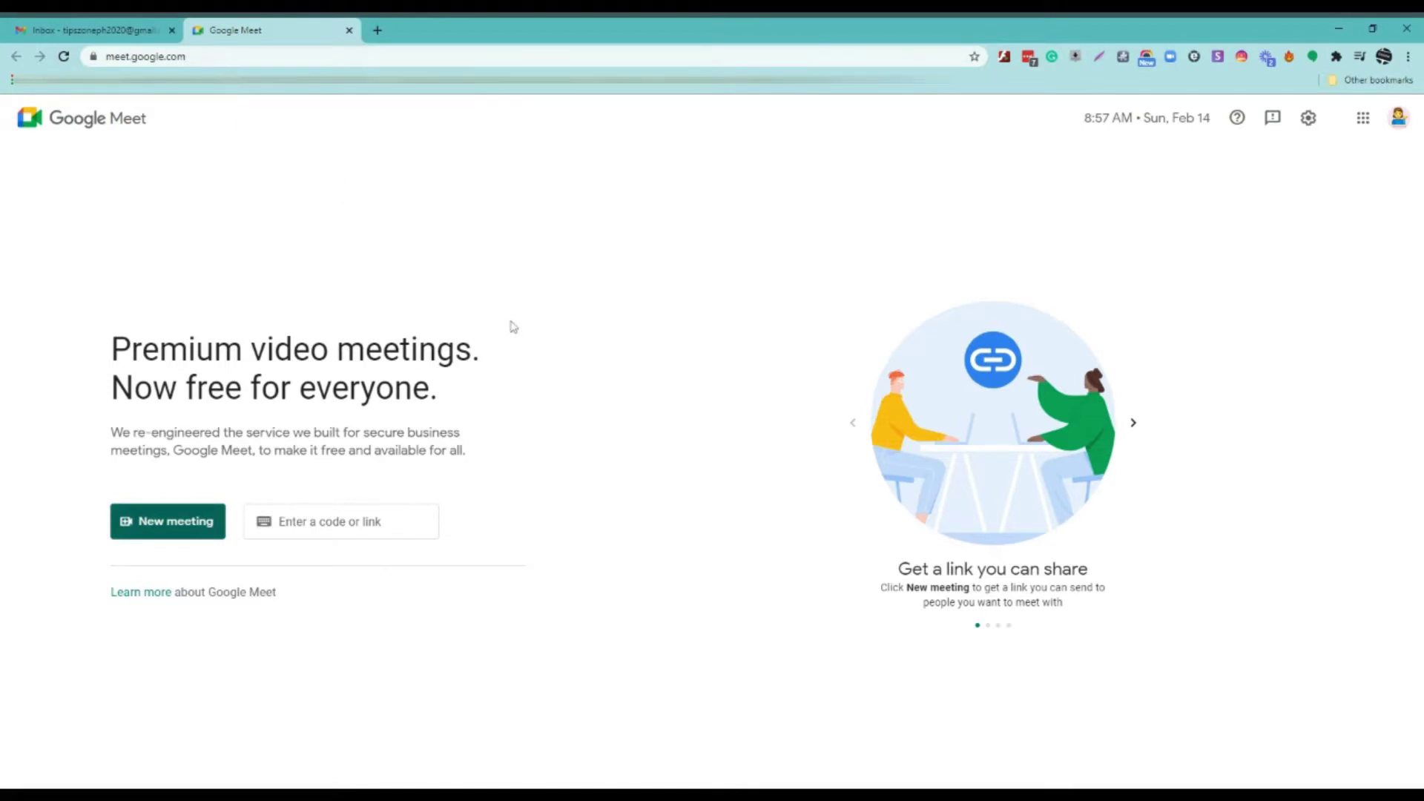
Switch to the Gmail inbox and start a new Google Meet meeting from there.
left_click(92, 34)
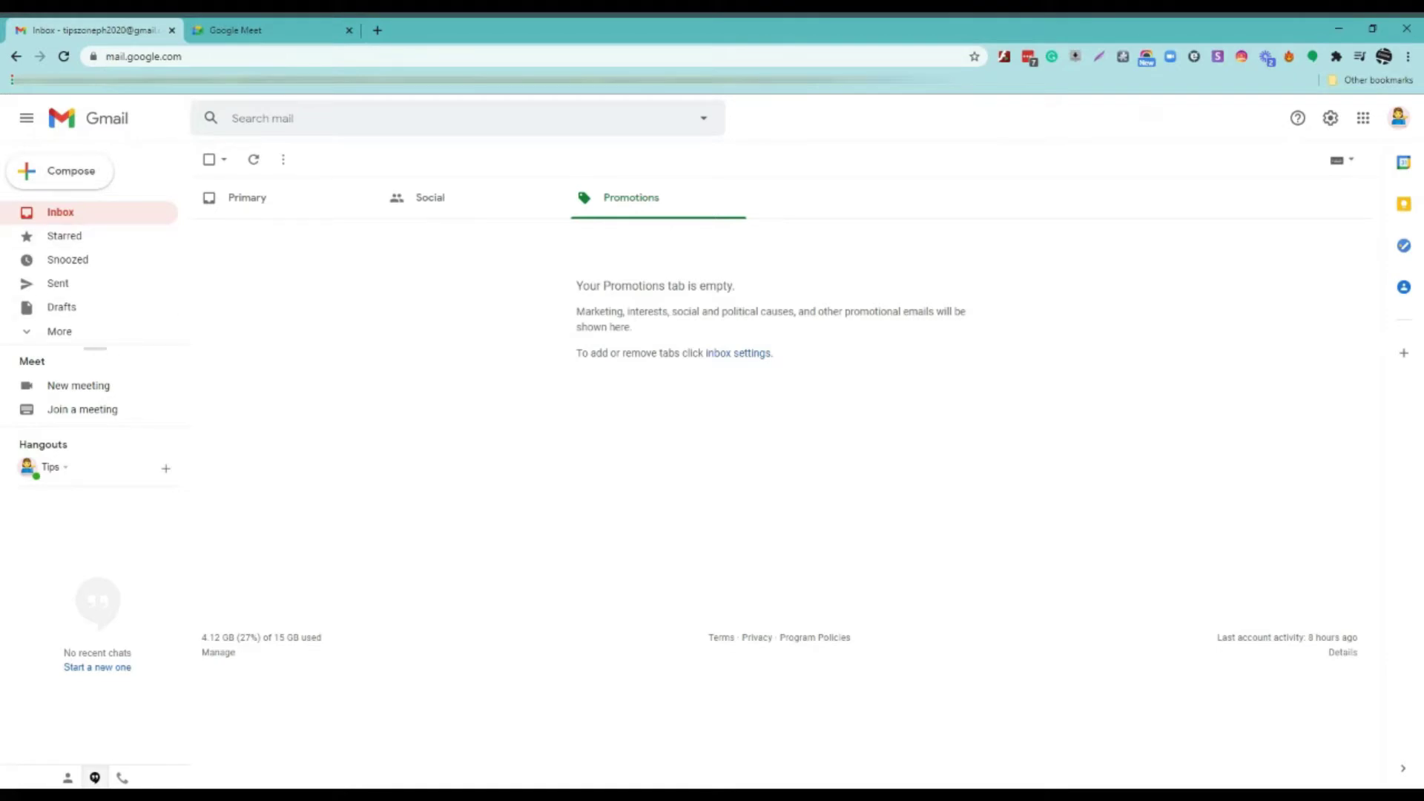
left_click(121, 387)
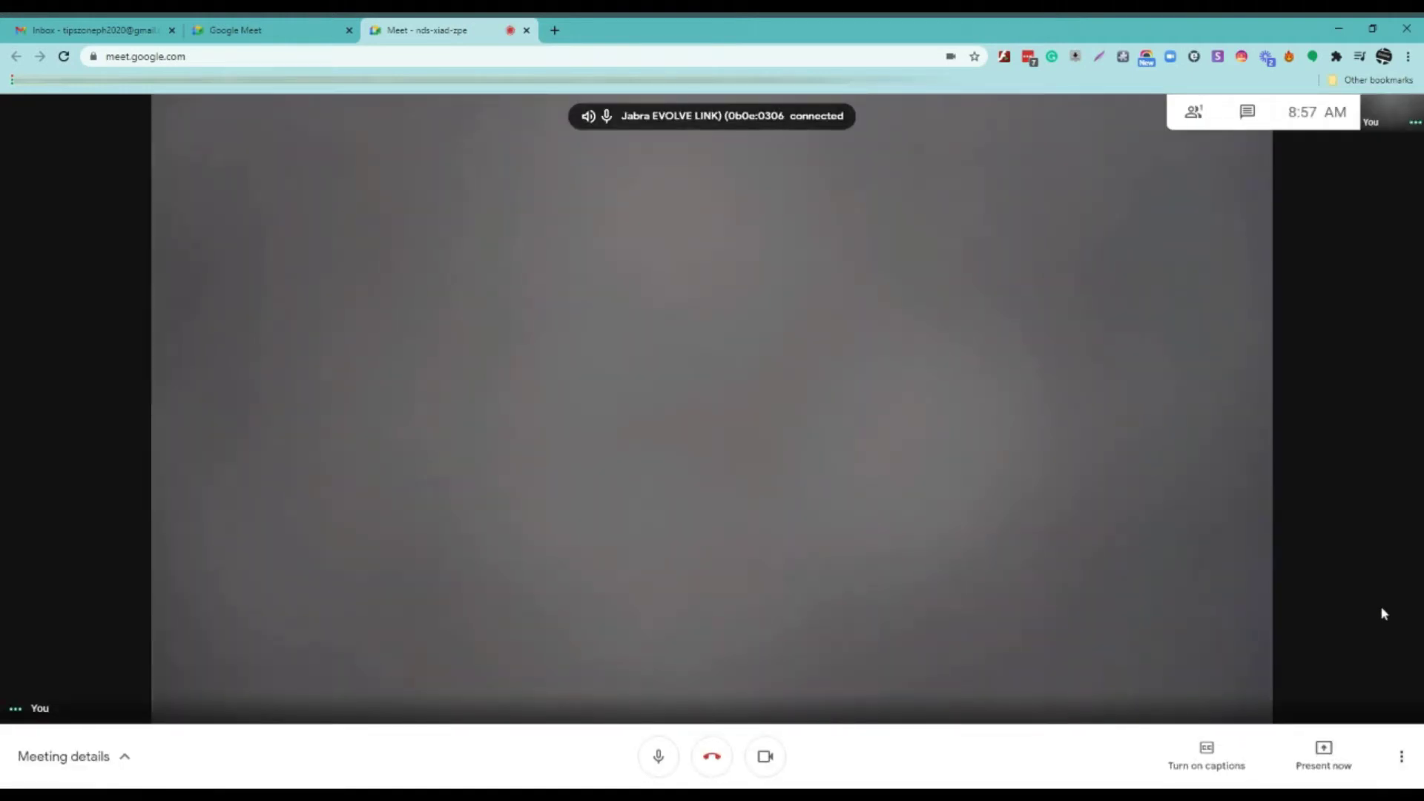
Upload the blue swirl image from disk and use it as the meeting's video background.
left_click(1402, 759)
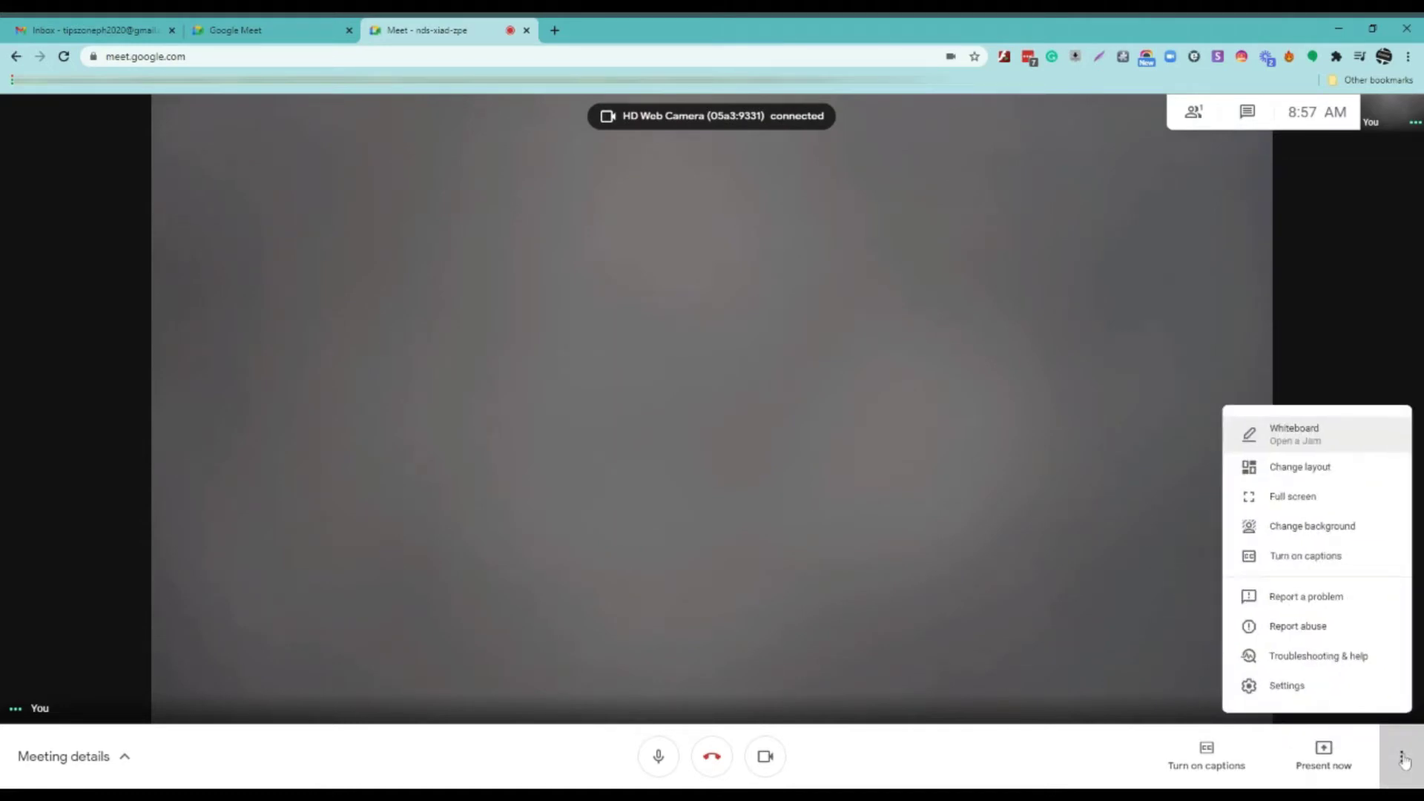
left_click(1353, 528)
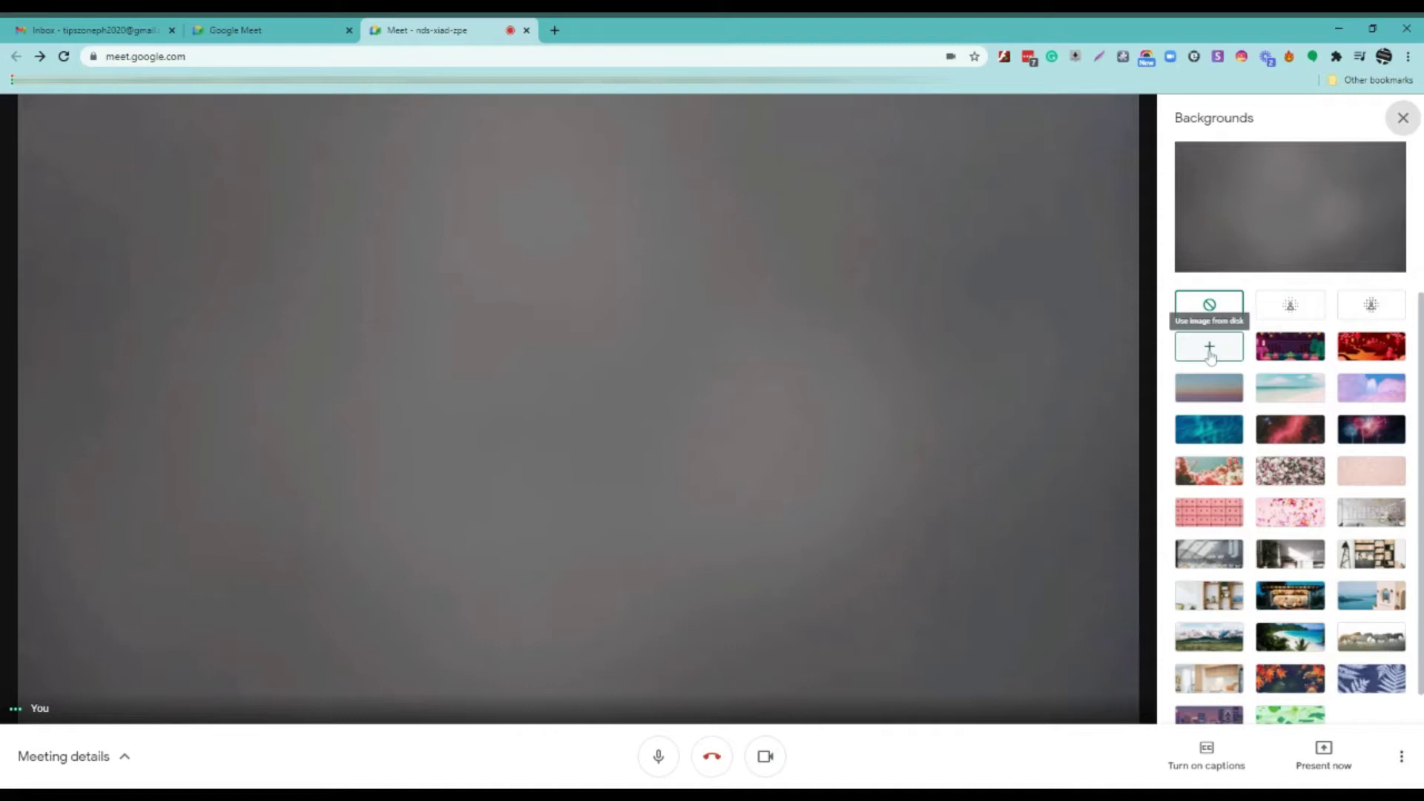
left_click(1210, 357)
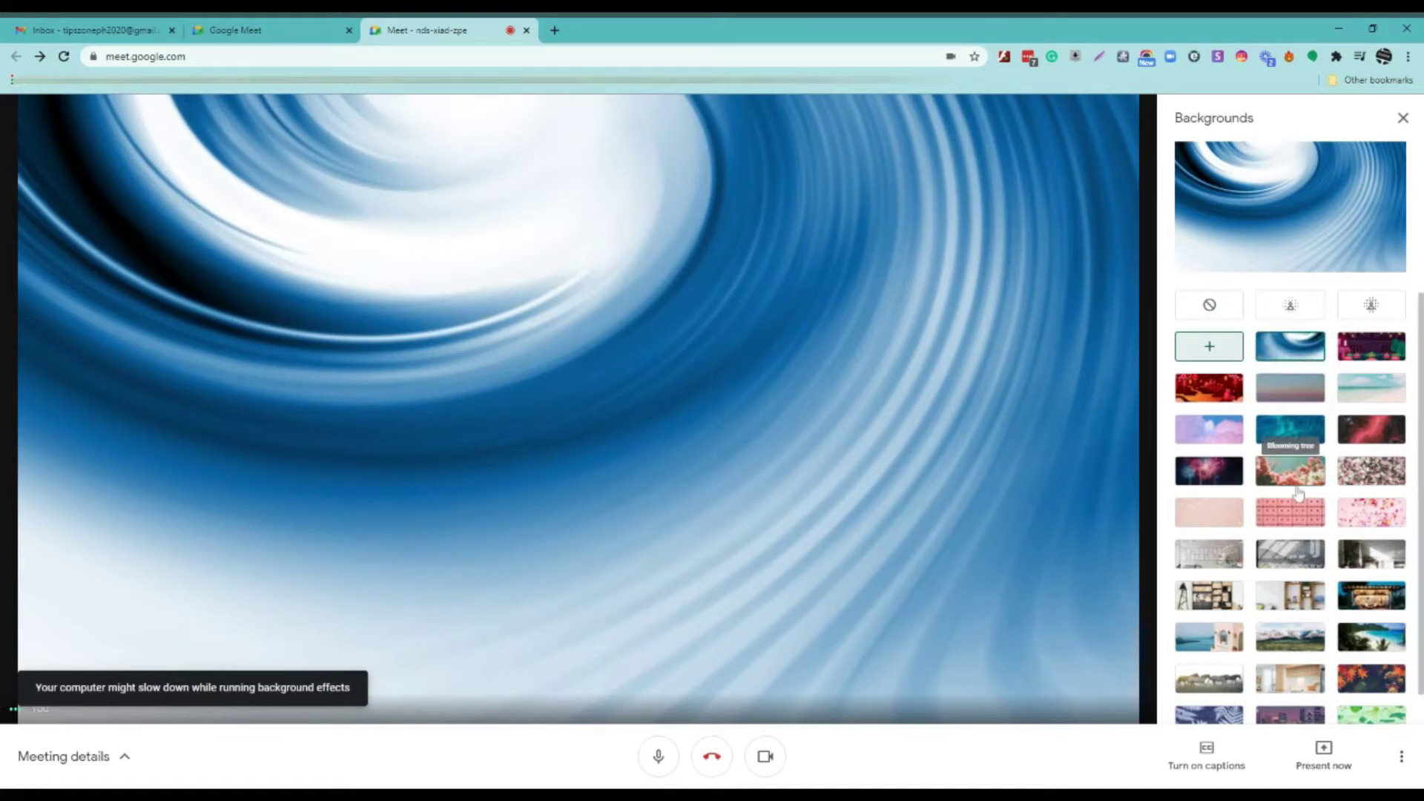
Try the preset meeting backgrounds with fireworks, a blooming tree, a wall of flowers, confetti and plain pink.
scroll(1303, 535, "down", 1)
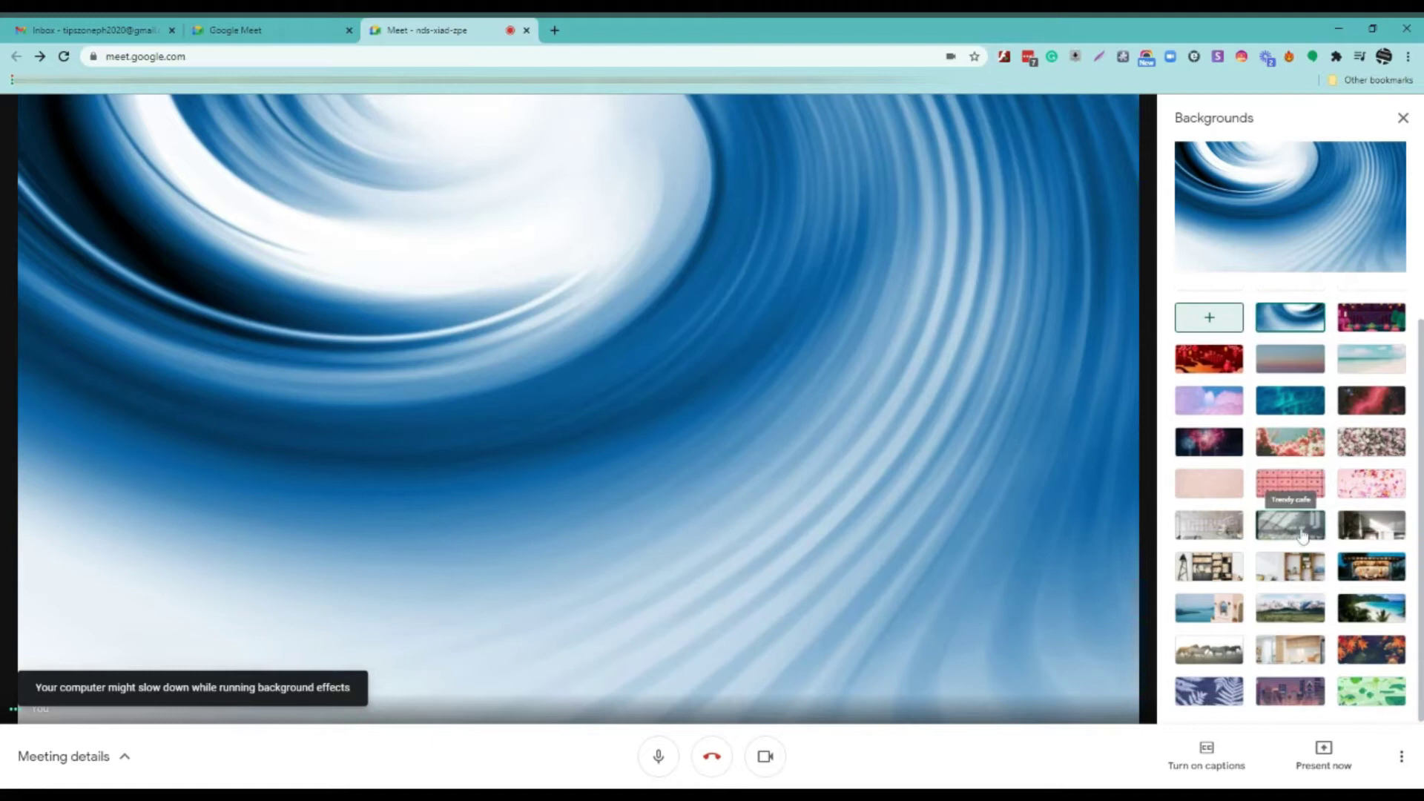
left_click(1231, 447)
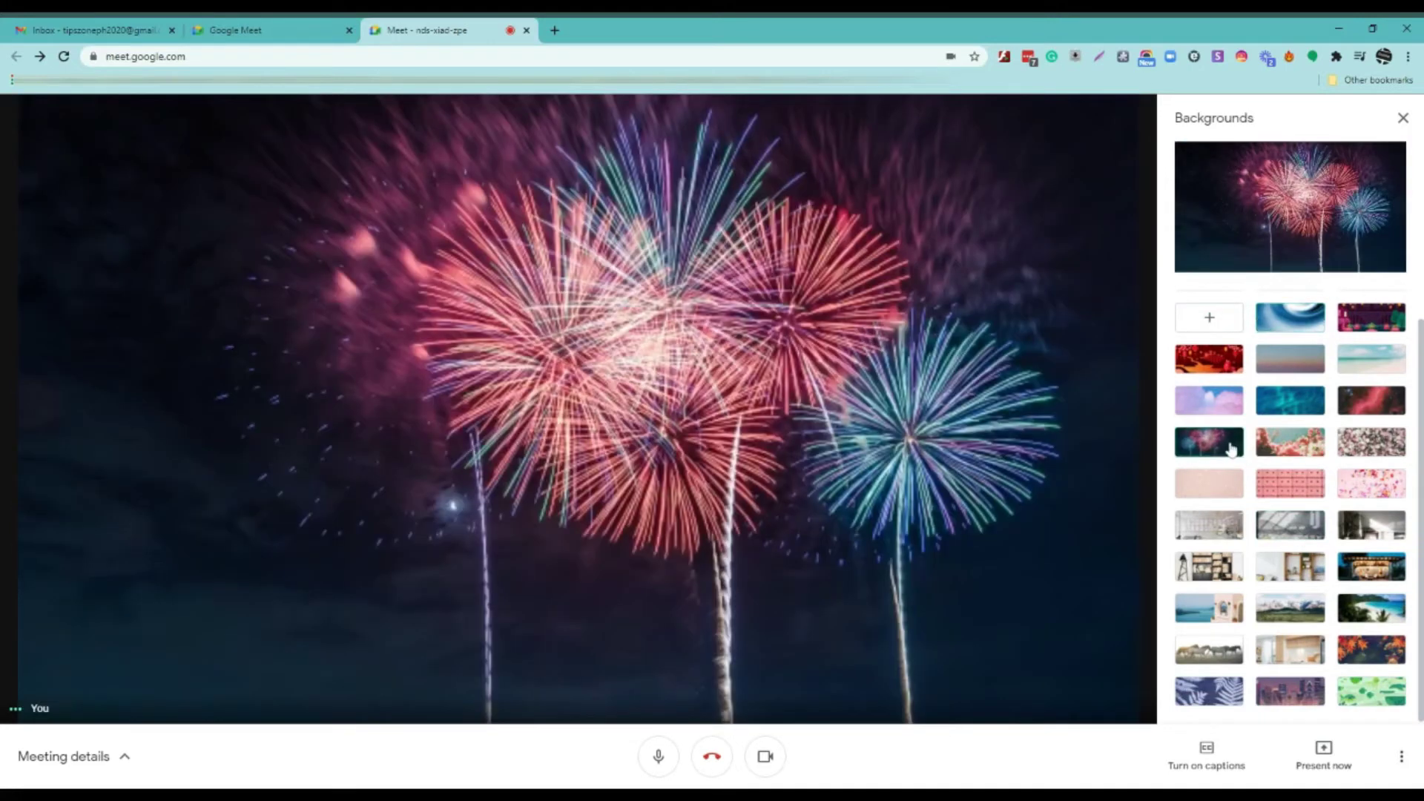
left_click(1299, 454)
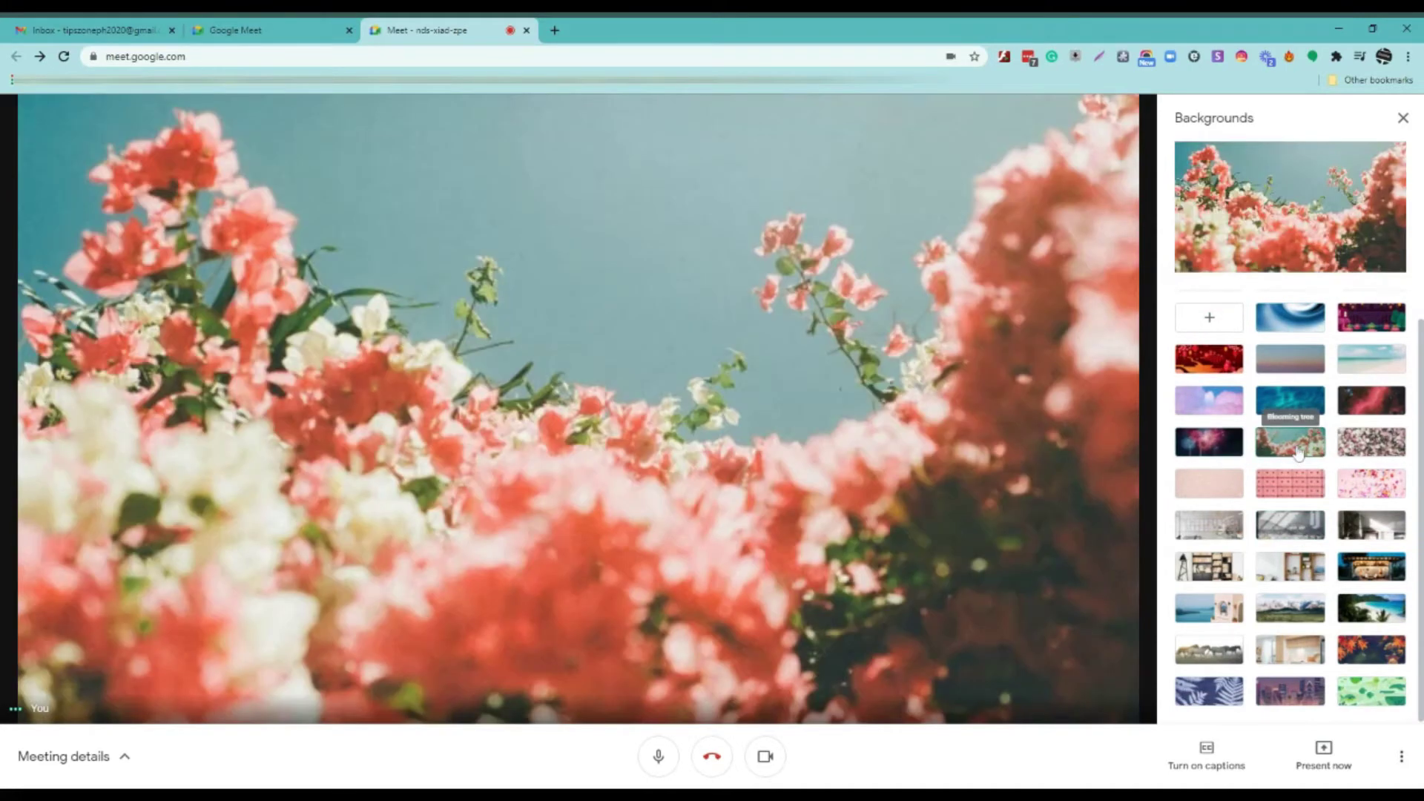
left_click(1391, 452)
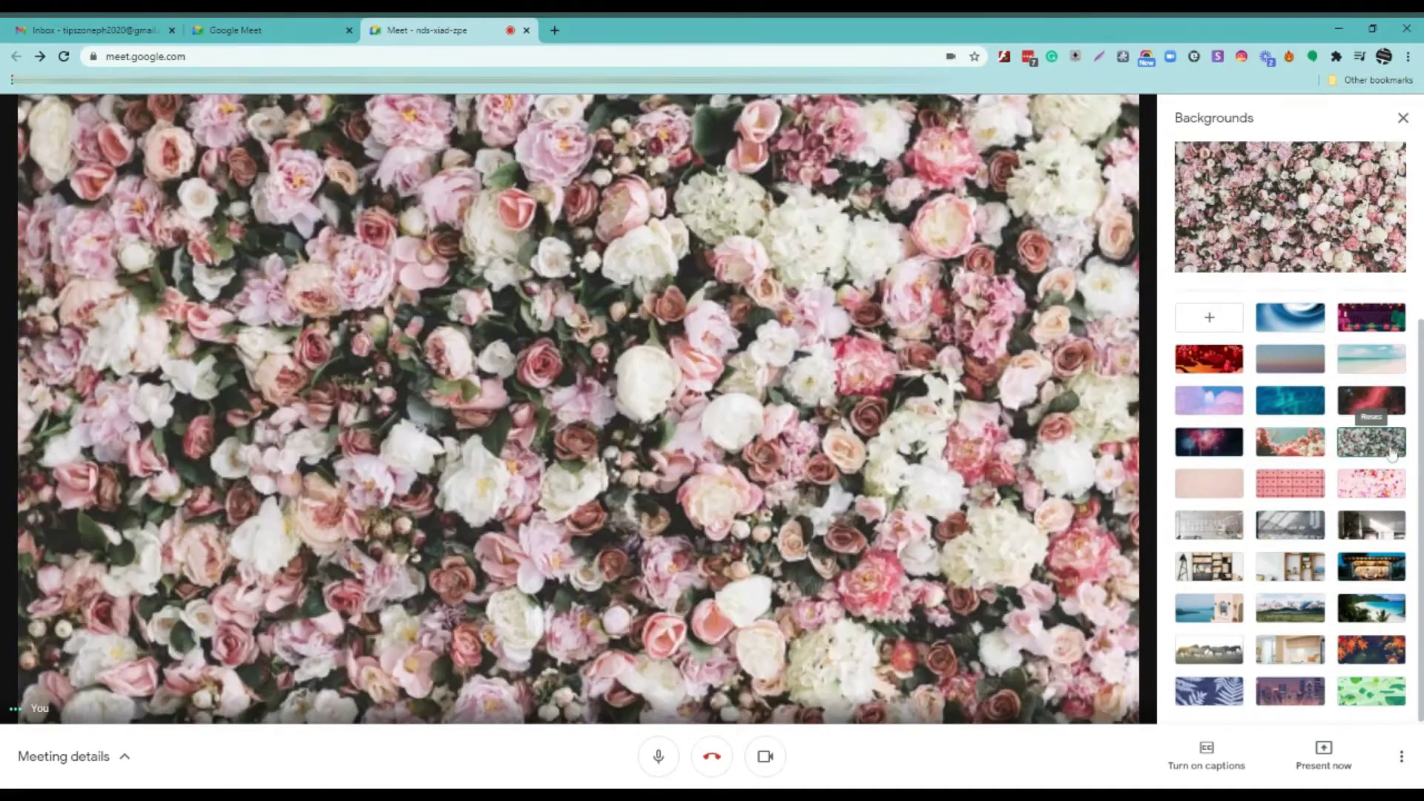
left_click(1373, 486)
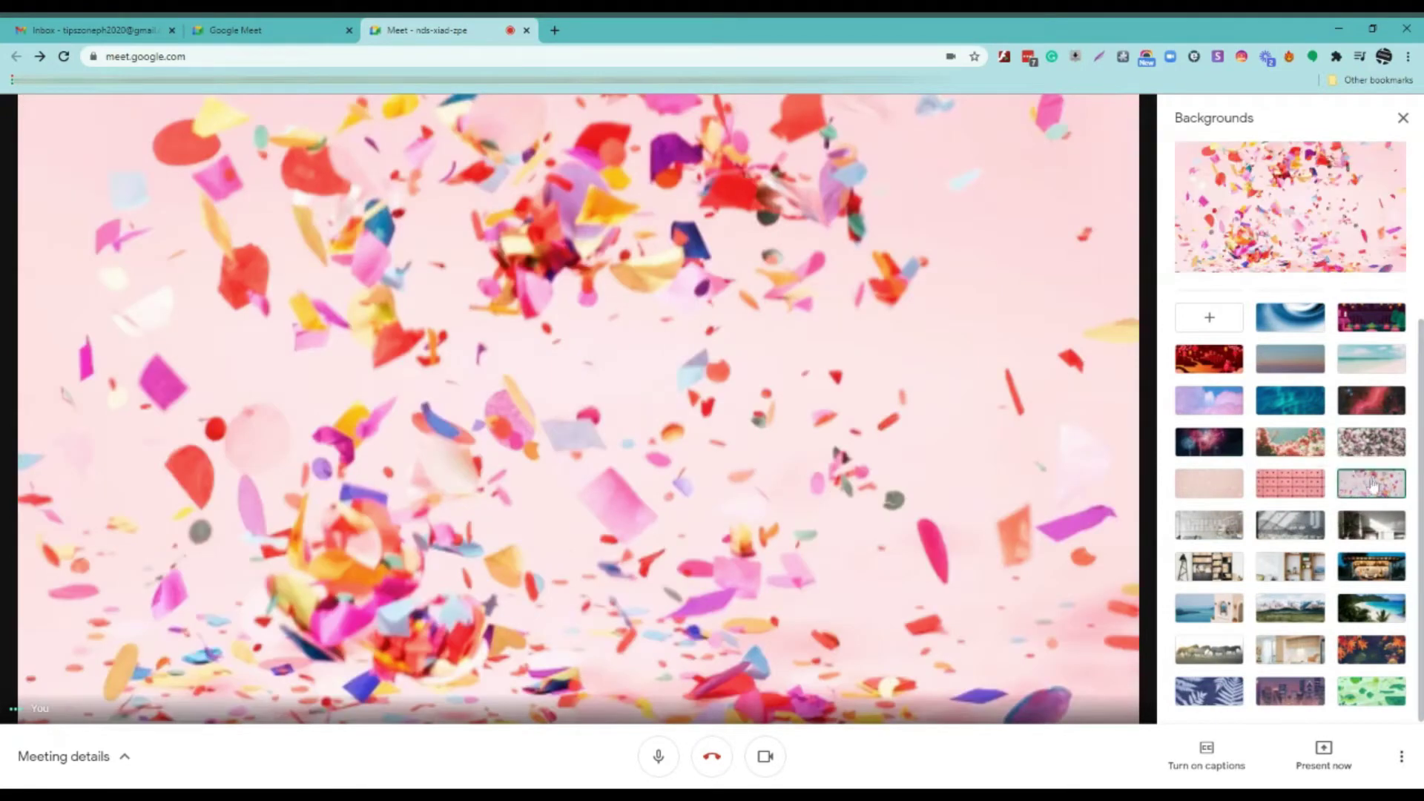
left_click(1198, 488)
Try the trendy cafe, living room with ornamental shelves and lit caravan terrace as meeting backgrounds.
left_click(1289, 523)
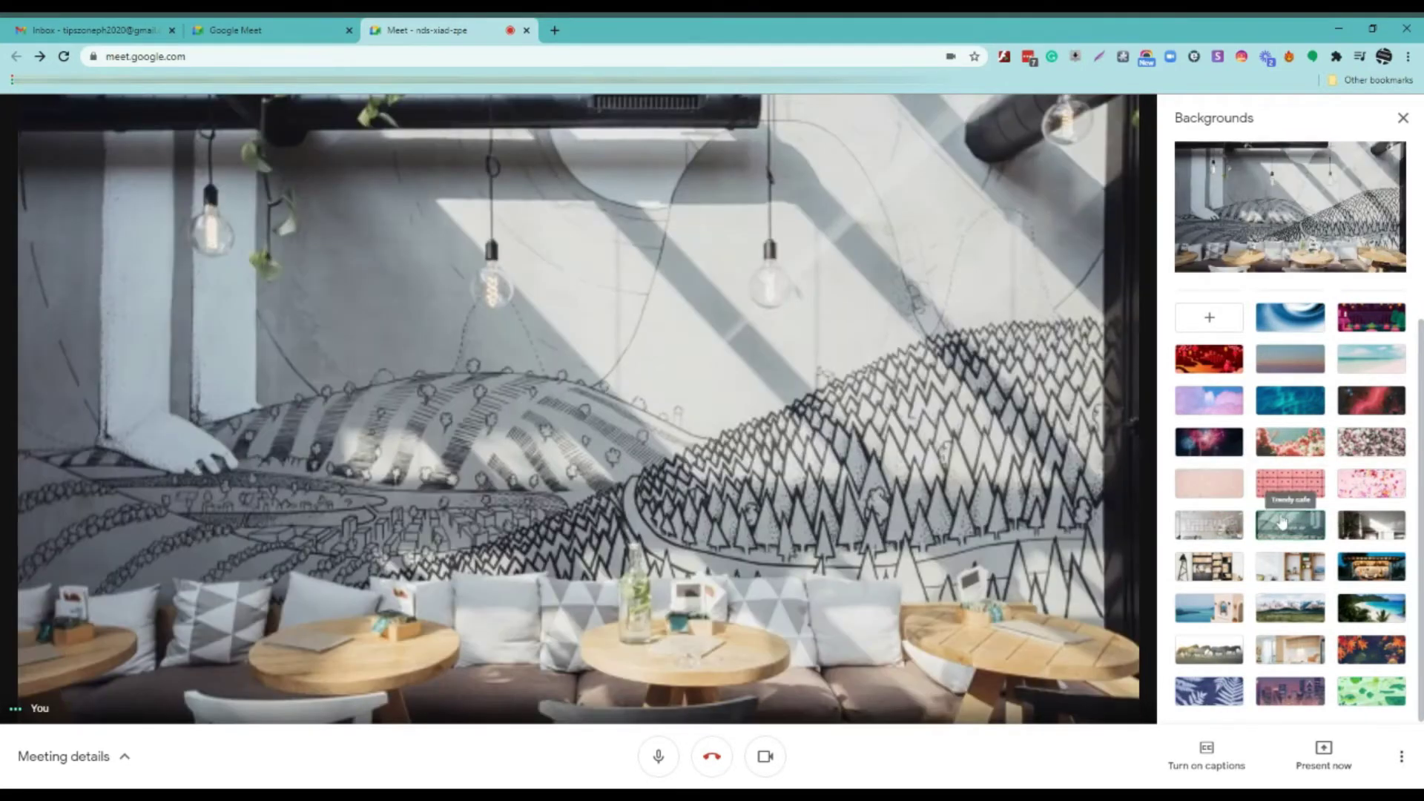
left_click(1354, 532)
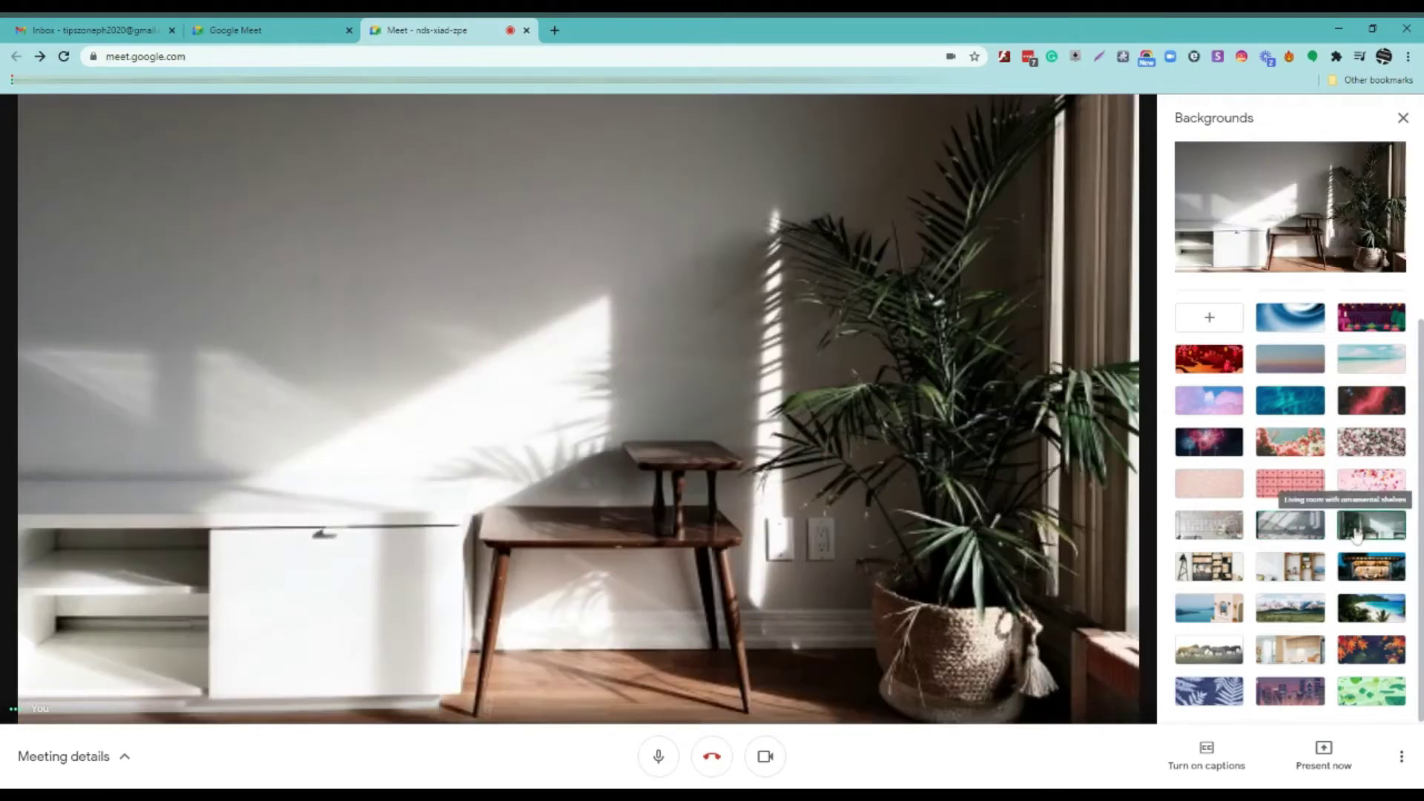
left_click(1346, 574)
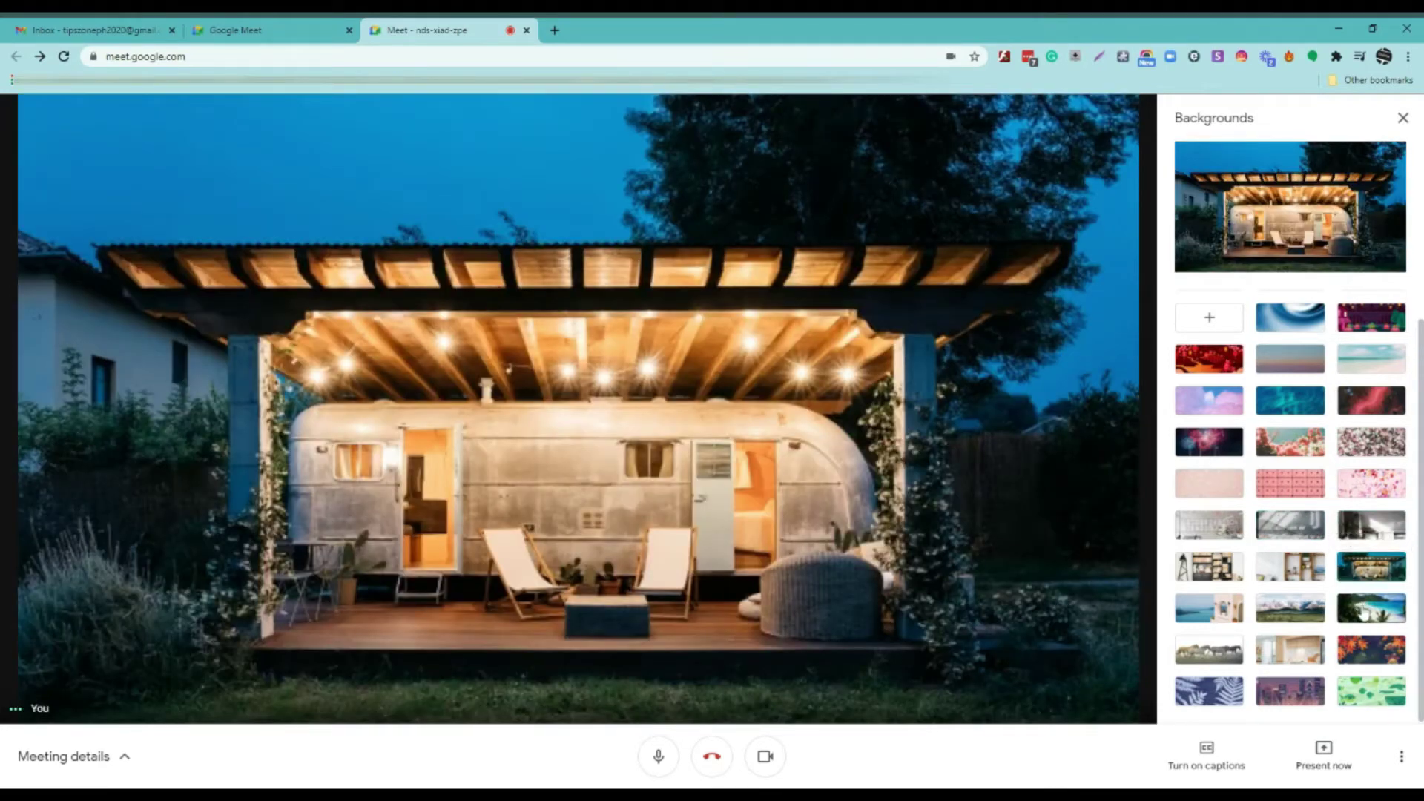
Try the landscape backgrounds: palm beach, snowy mountains, Mediterranean house with the ocean, and running horses.
left_click(1364, 610)
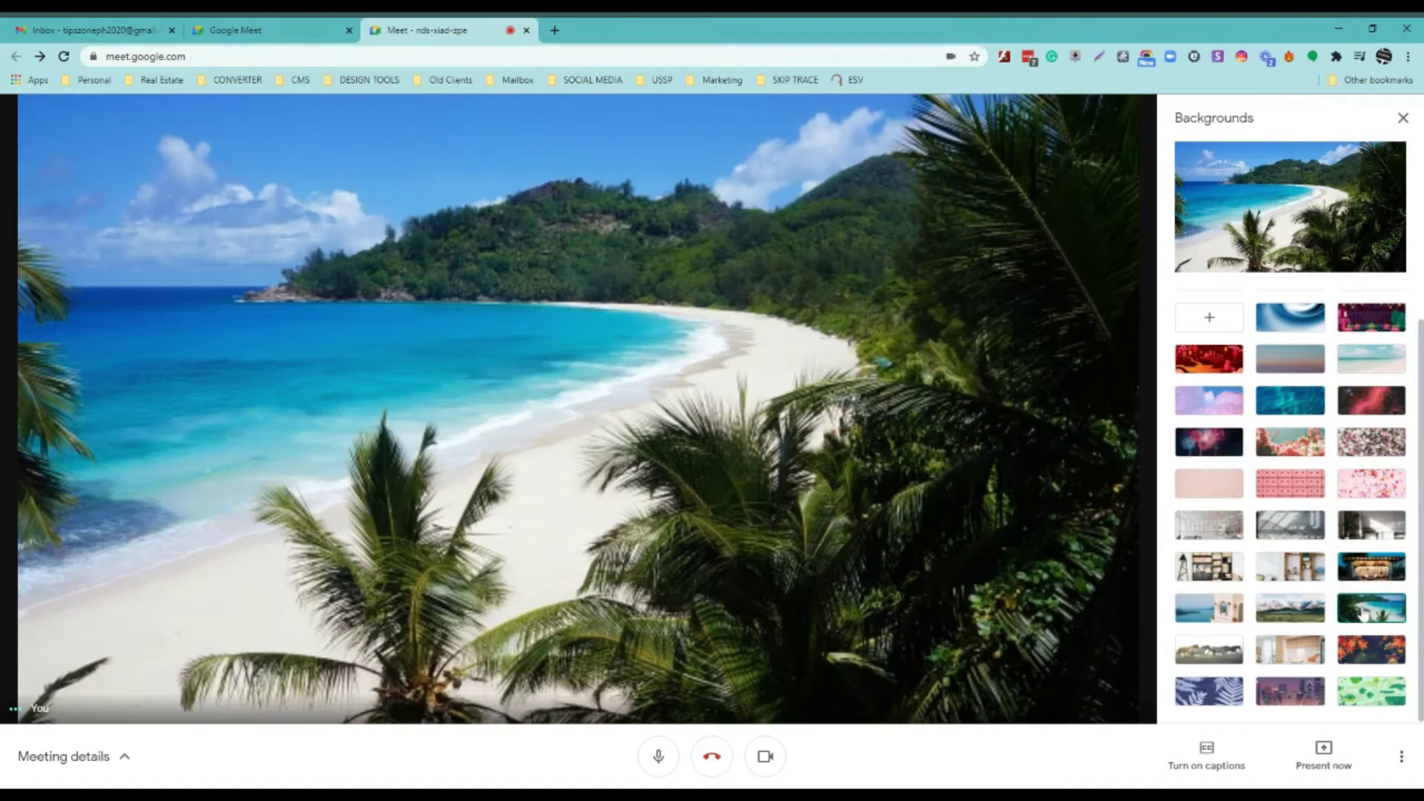
left_click(1315, 609)
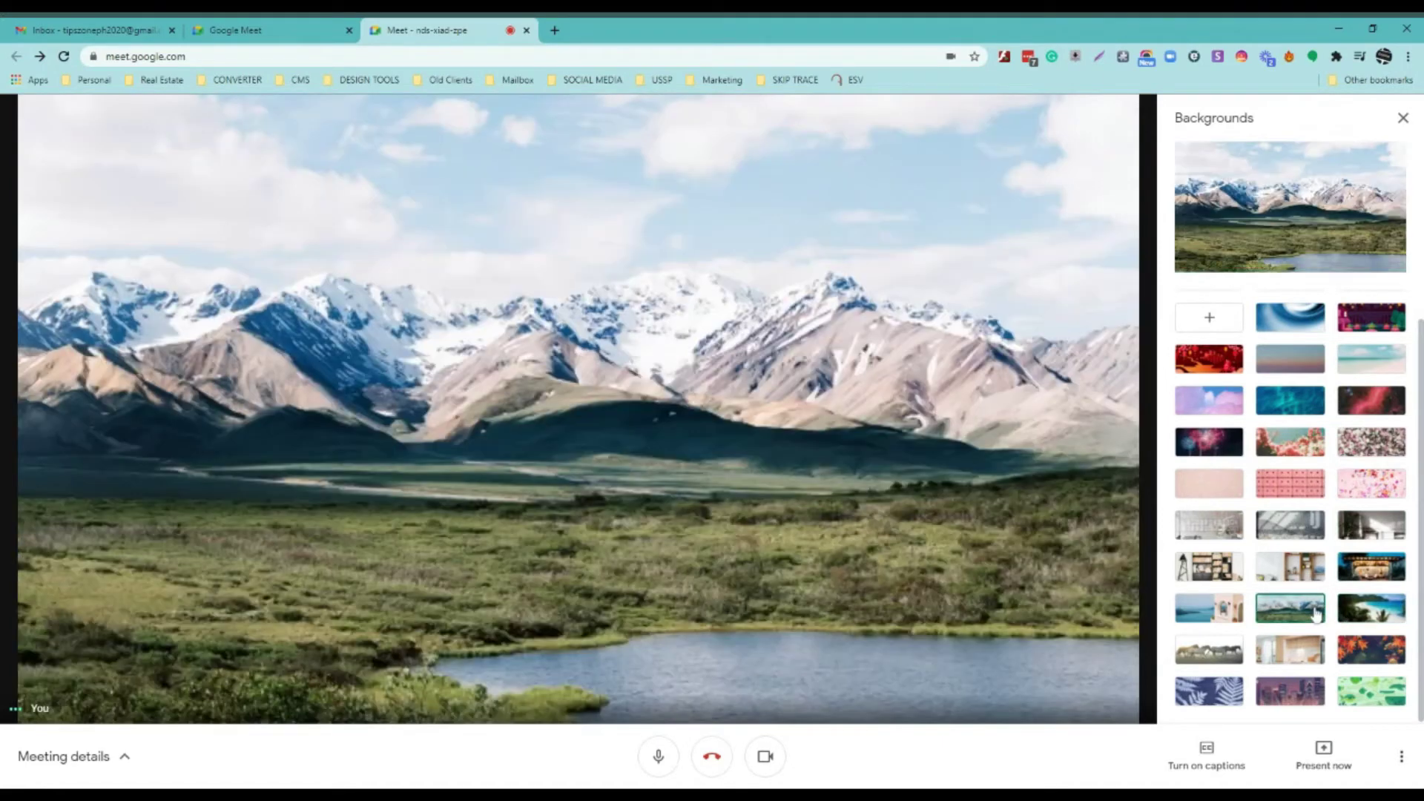
left_click(1230, 617)
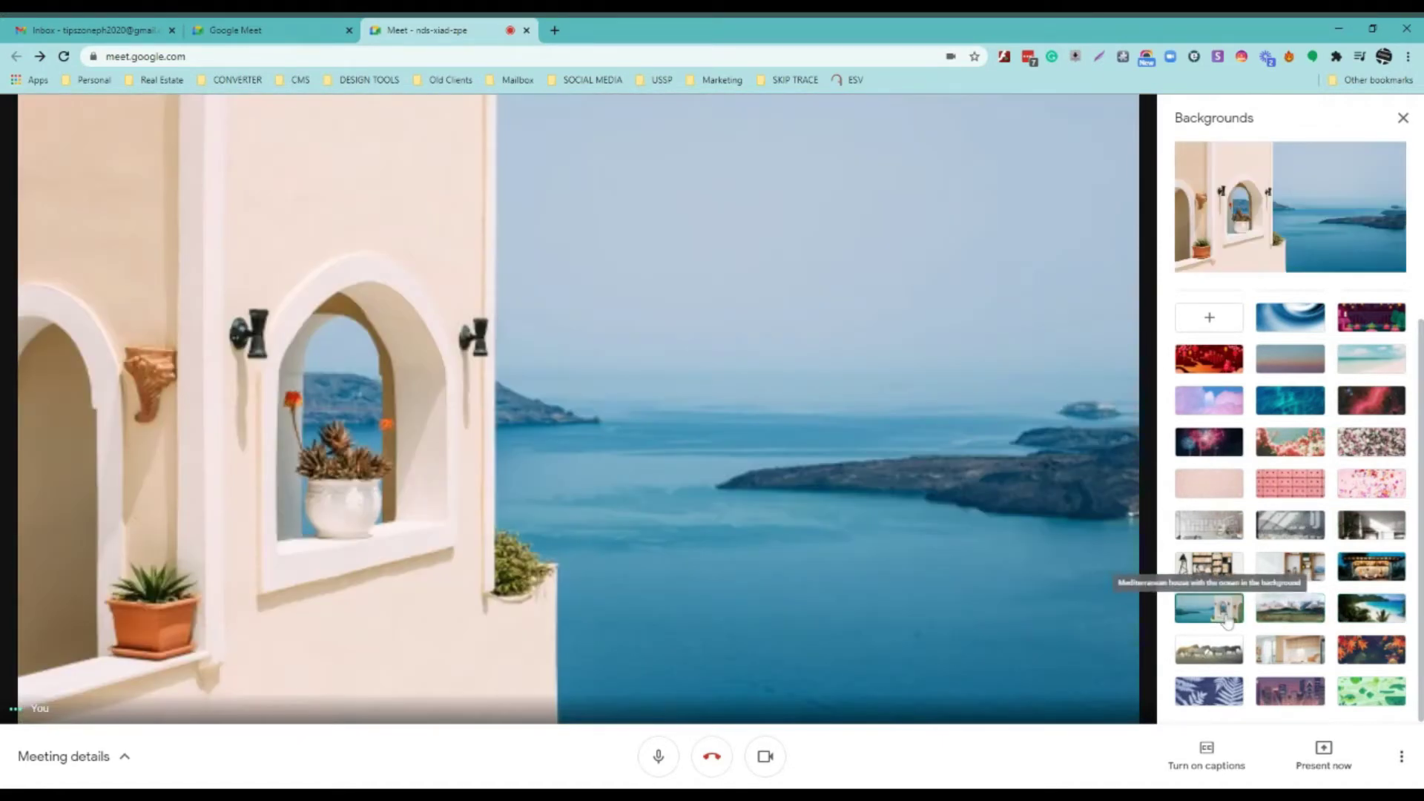
left_click(1218, 645)
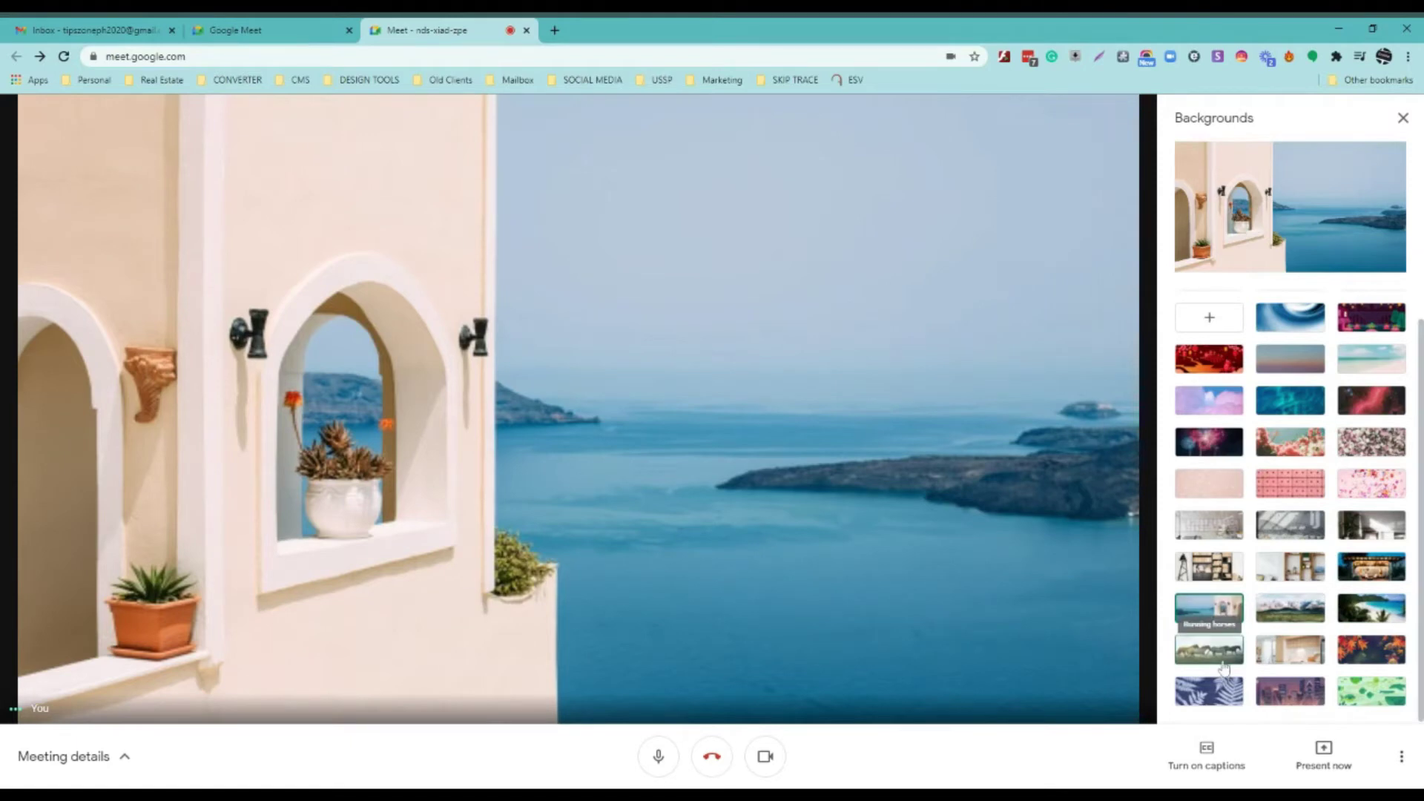
Try the blue fern, skyscrapers with searchlights, stylized fish in a green sea, and bright kitchen backgrounds.
left_click(1222, 697)
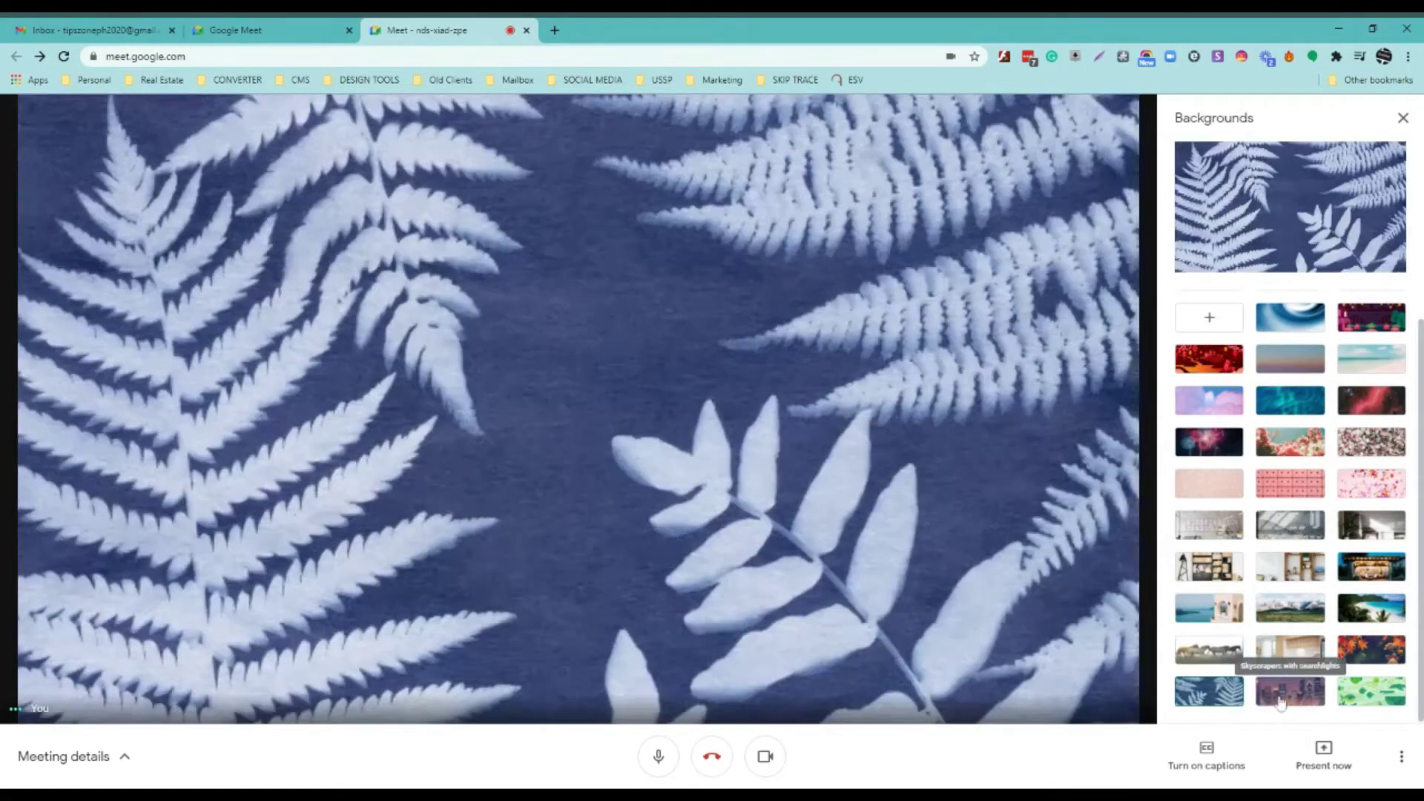
left_click(1291, 693)
left_click(1350, 697)
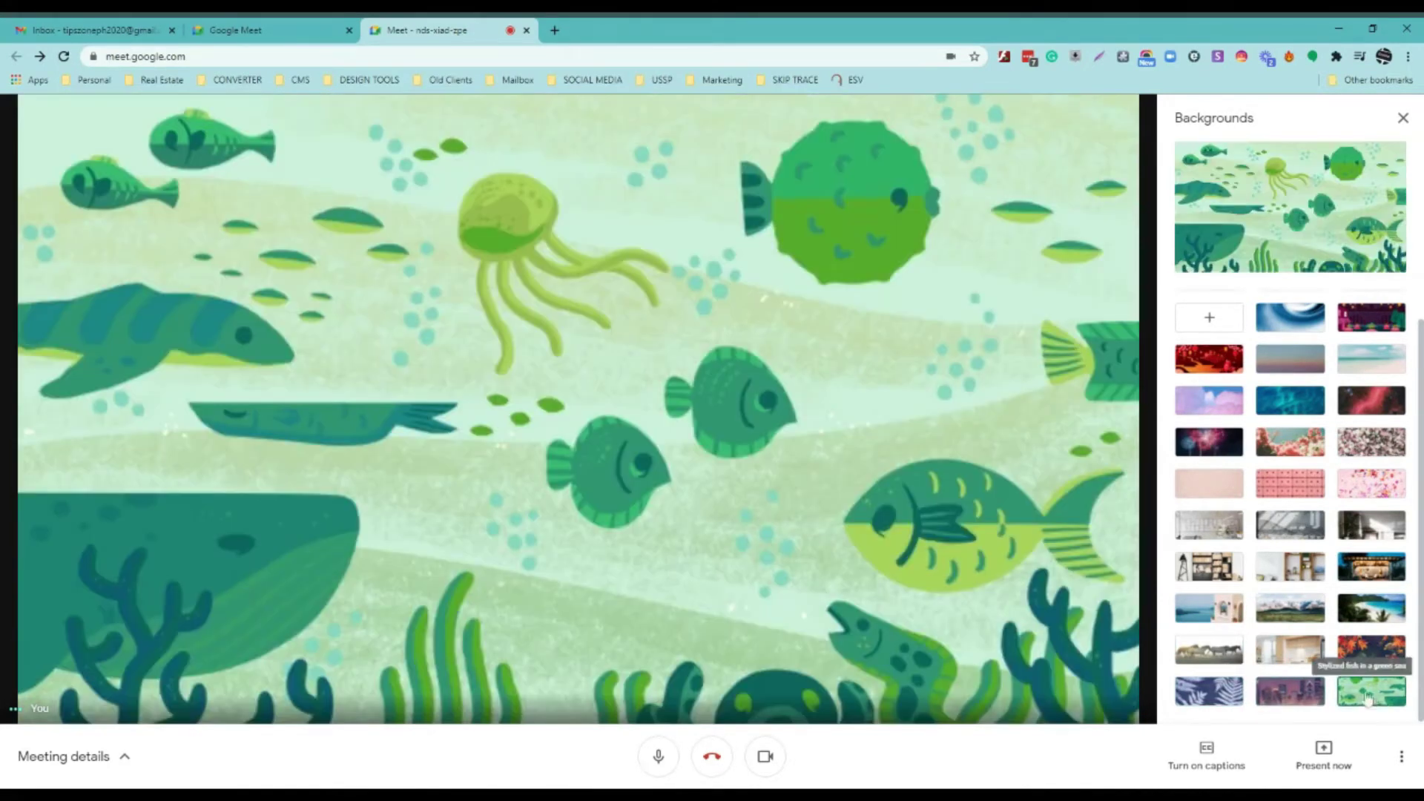
left_click(1305, 659)
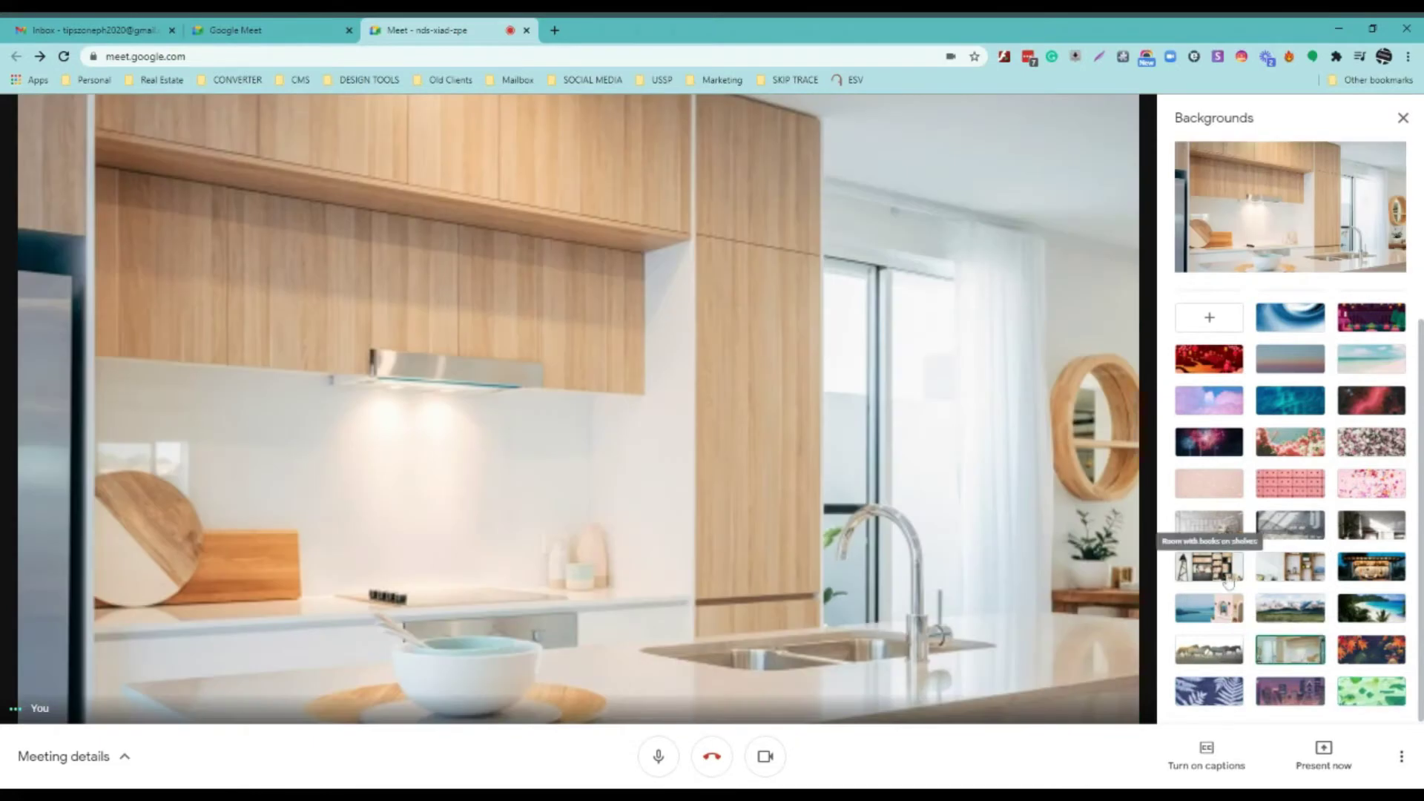
Apply the background with wooden shelves and a sofa with patterned pillows, and close the background choices.
left_click(1290, 571)
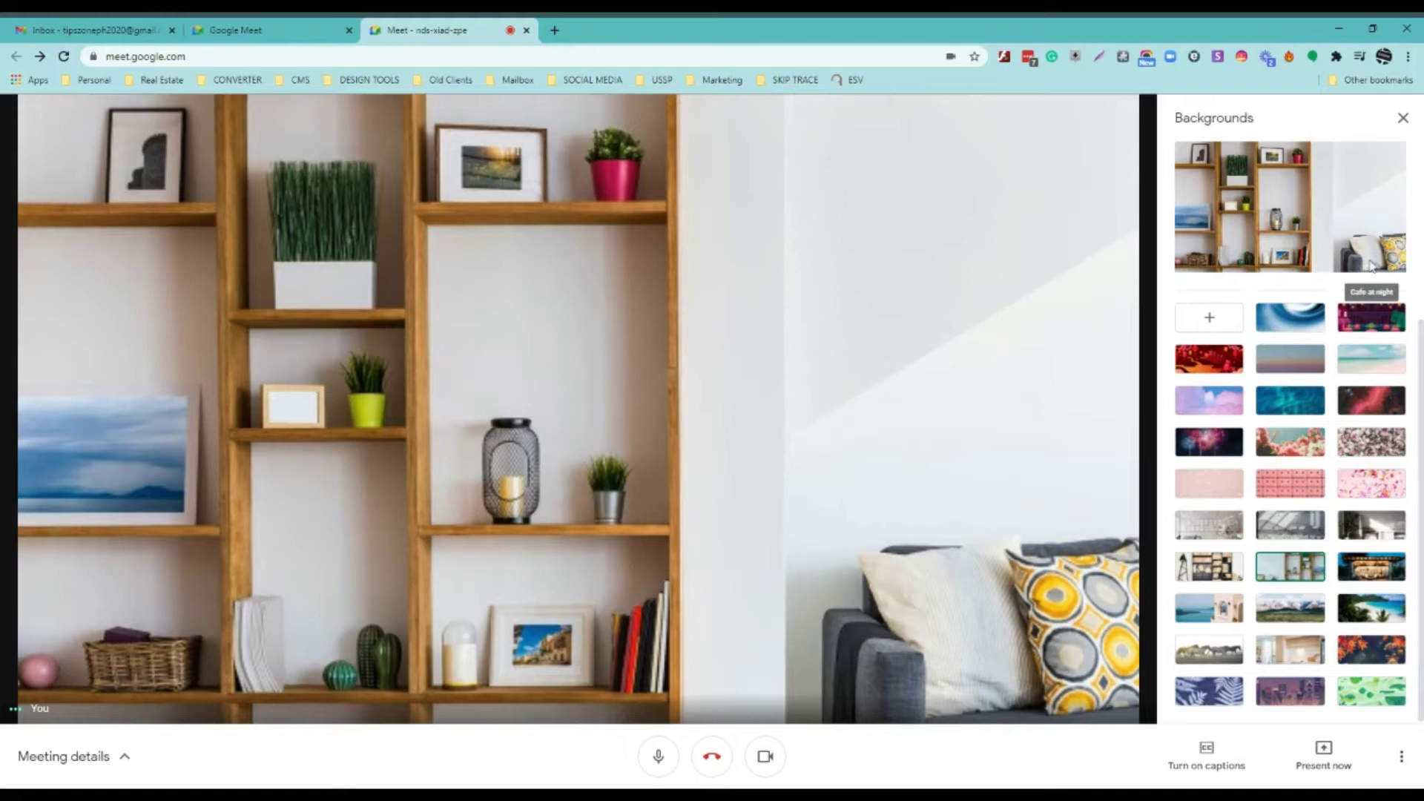
left_click(1413, 118)
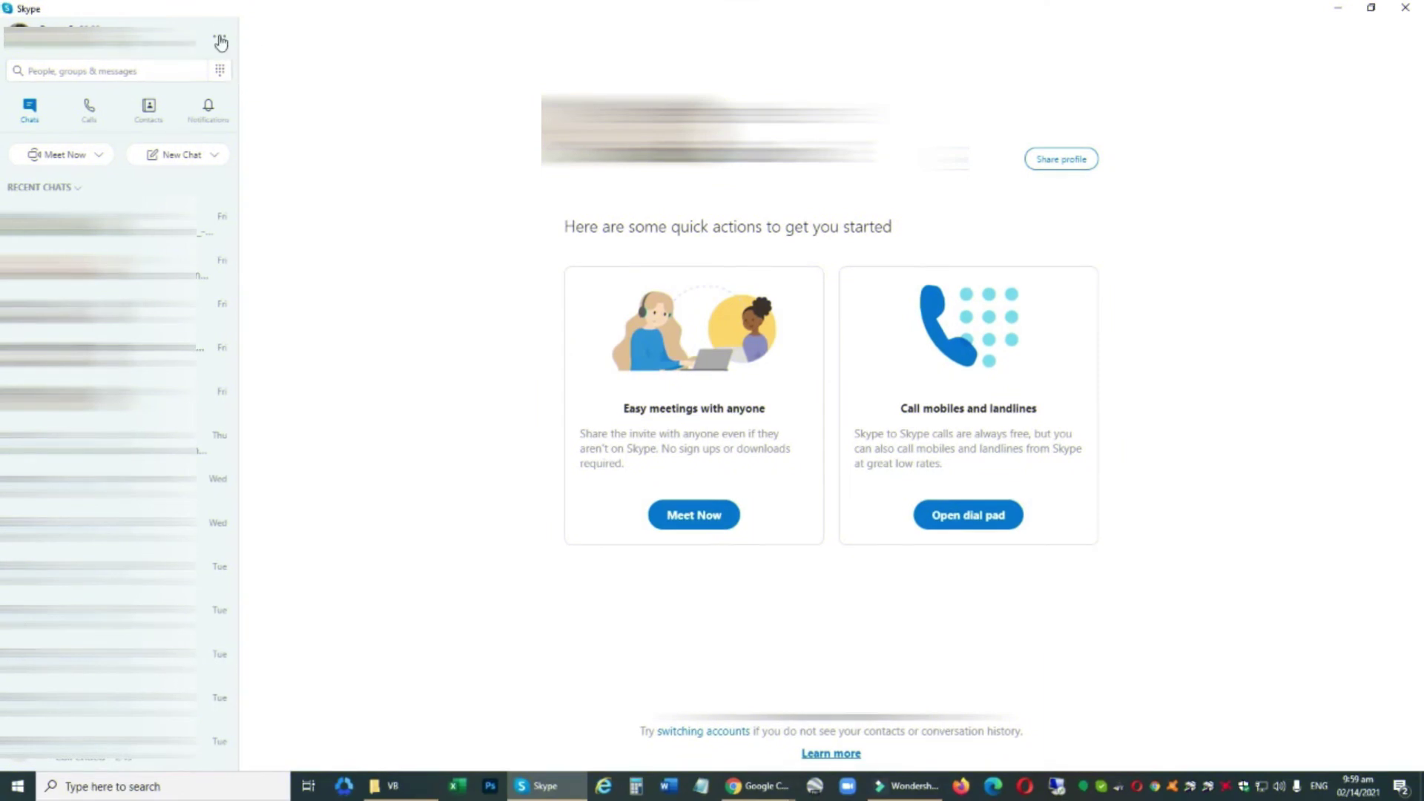
In Skype, open the Audio & Video settings.
left_click(218, 39)
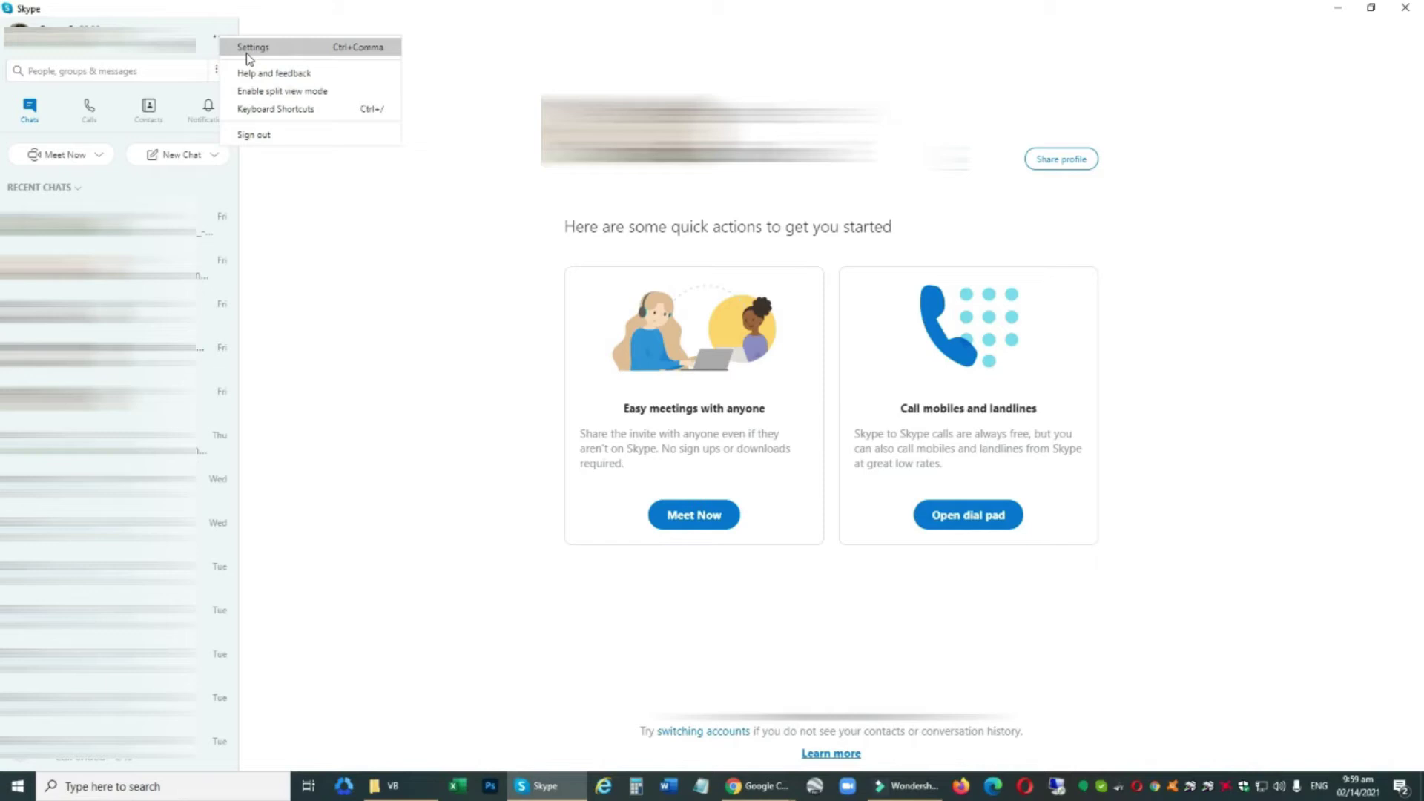
left_click(248, 51)
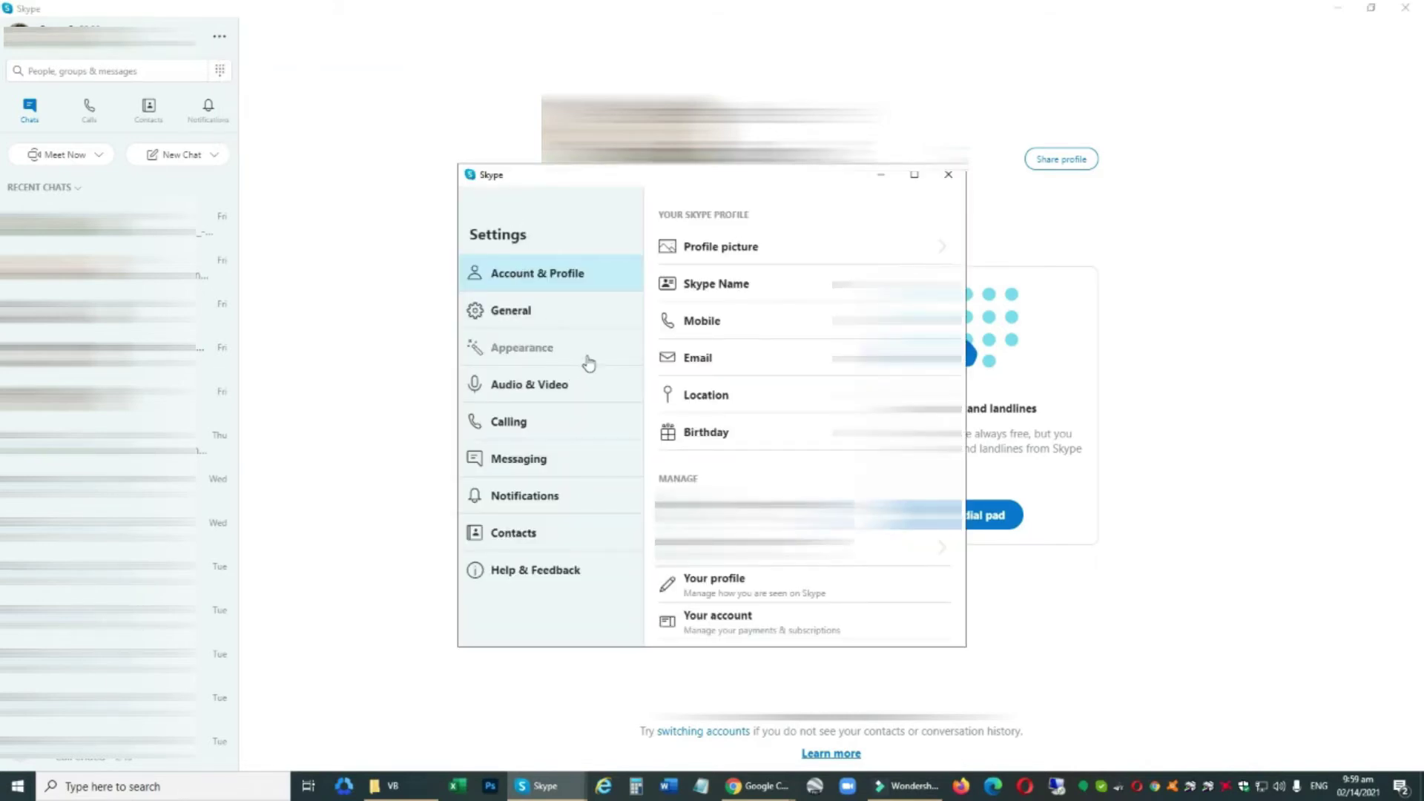
left_click(588, 387)
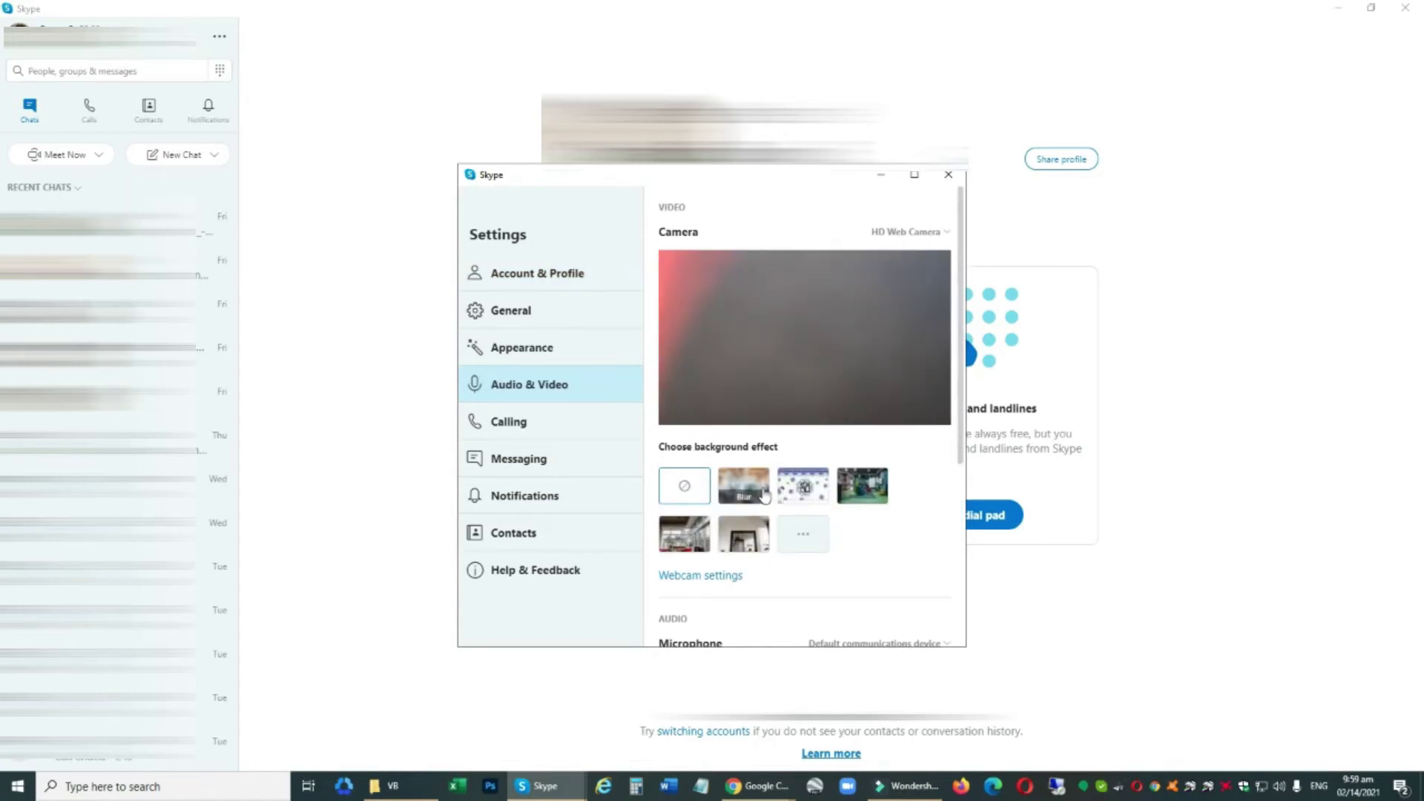
Add the image "abstract blue" from the Stockfree folder to My Backgrounds as the background effect and return to the camera preview.
left_click(815, 537)
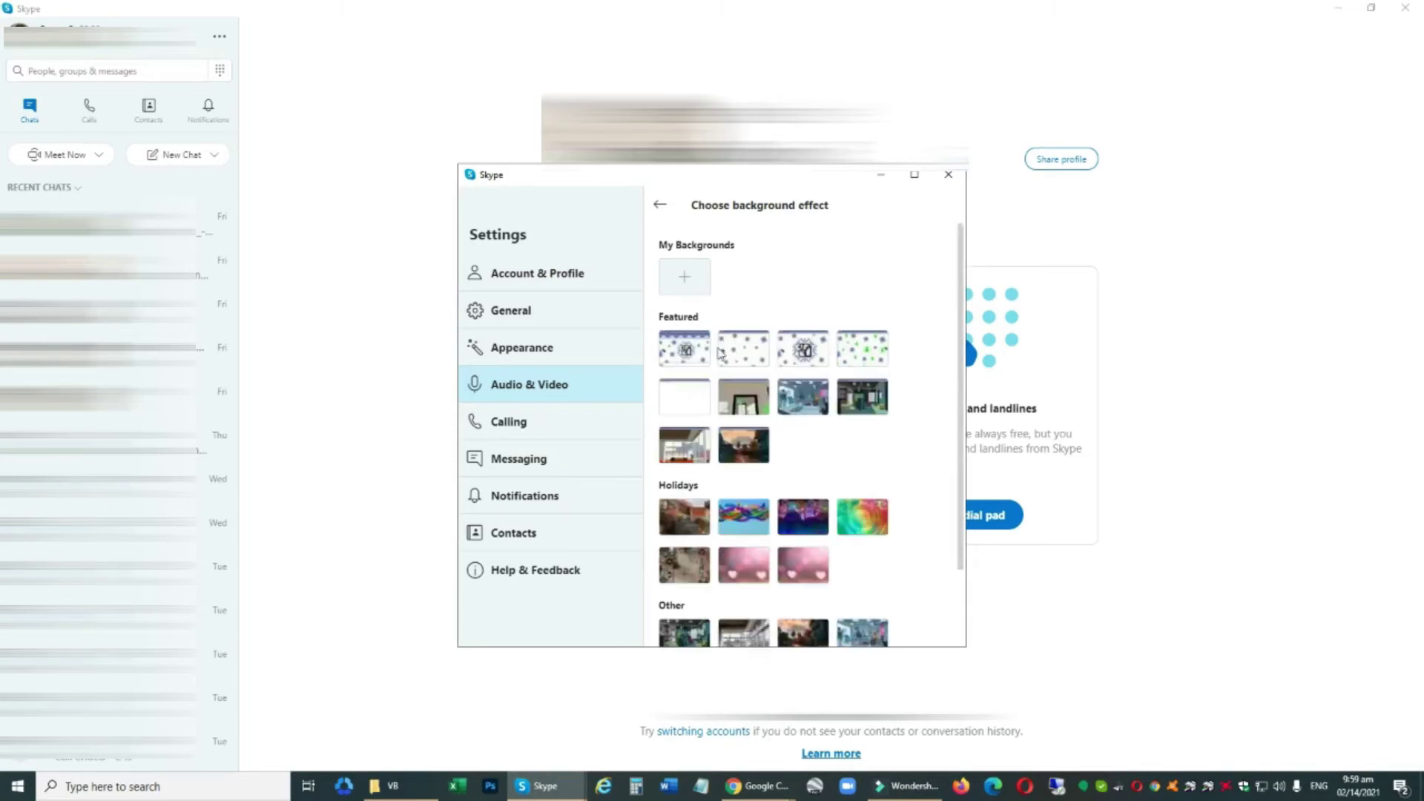
scroll(726, 482, "down", 2)
scroll(725, 495, "up", 2)
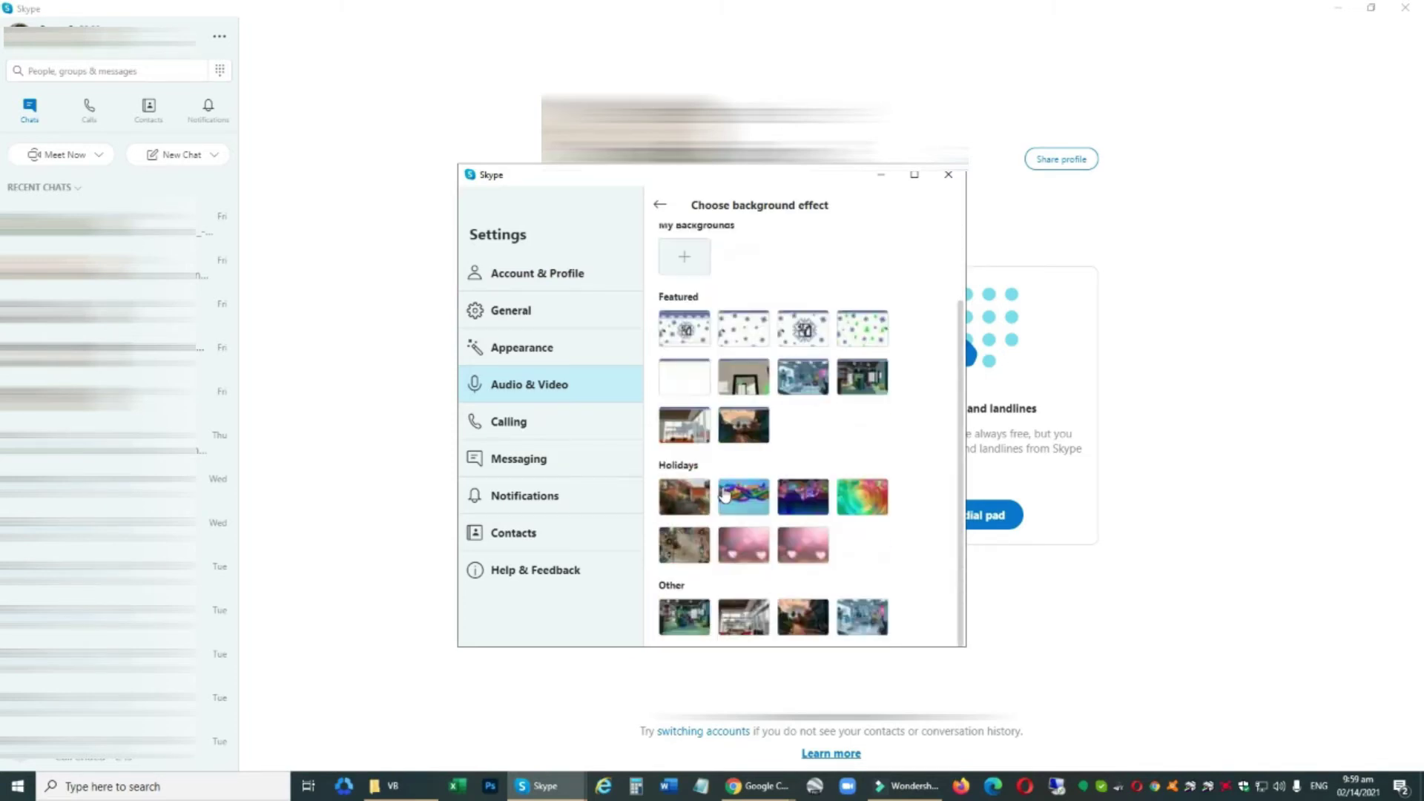
left_click(688, 277)
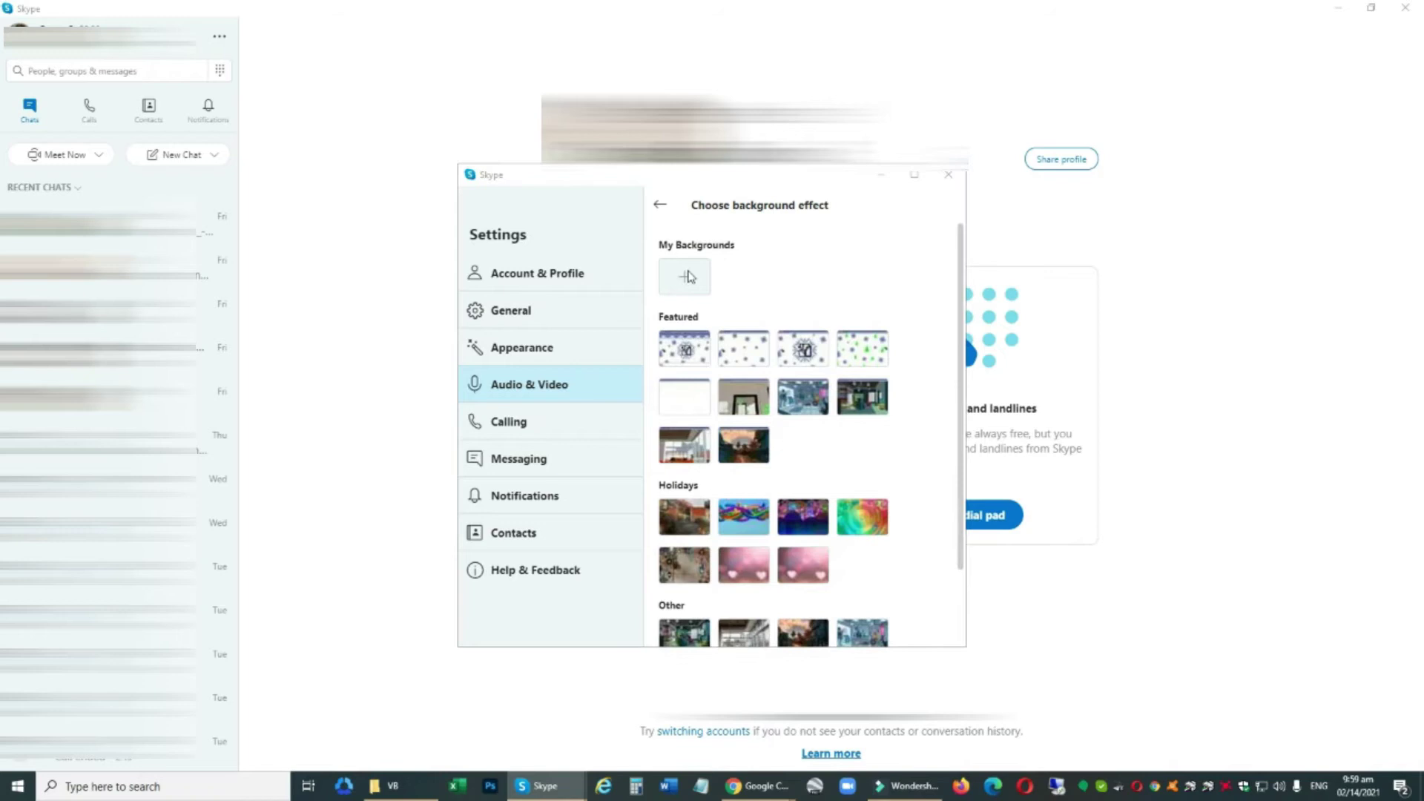
left_click(710, 311)
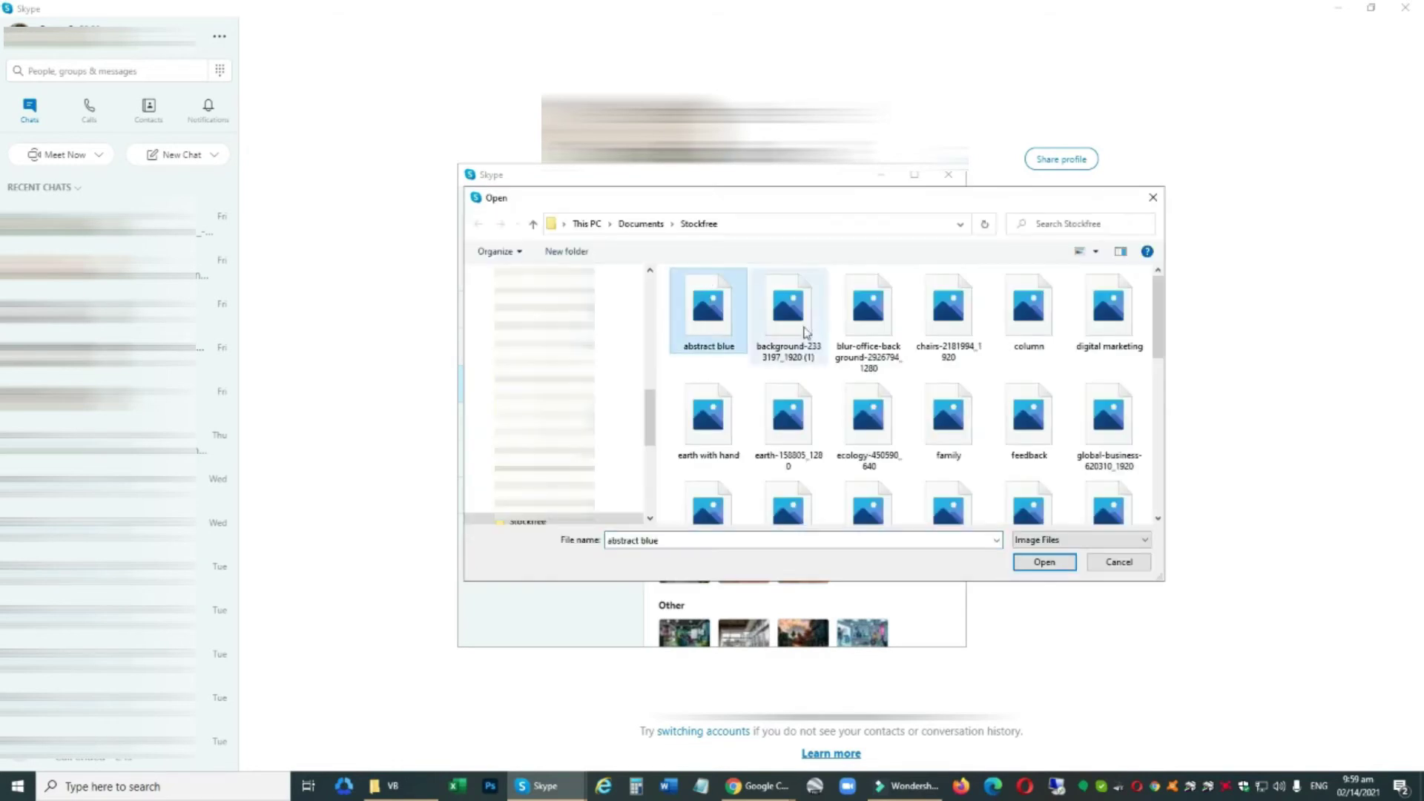
left_click(1046, 561)
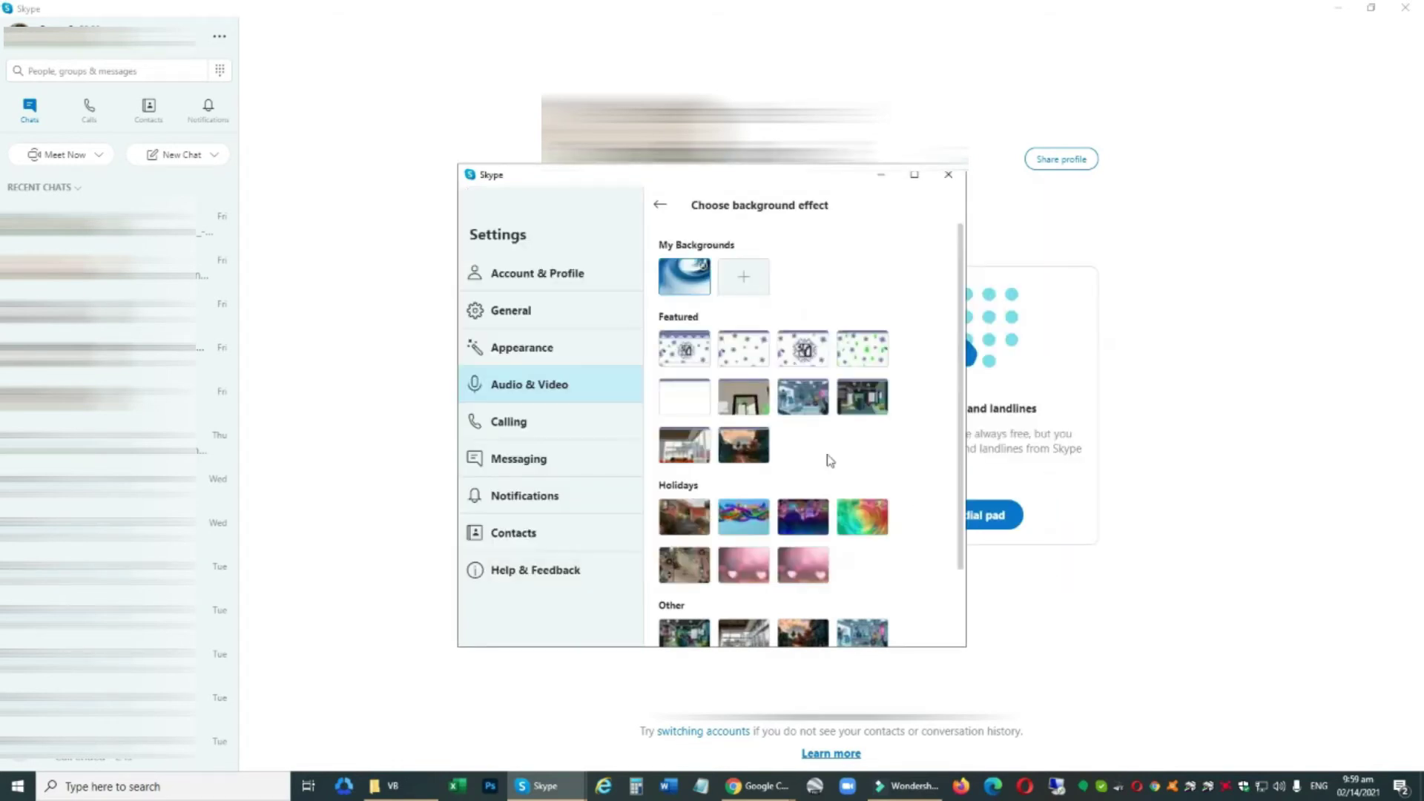
scroll(834, 522, "down", 2)
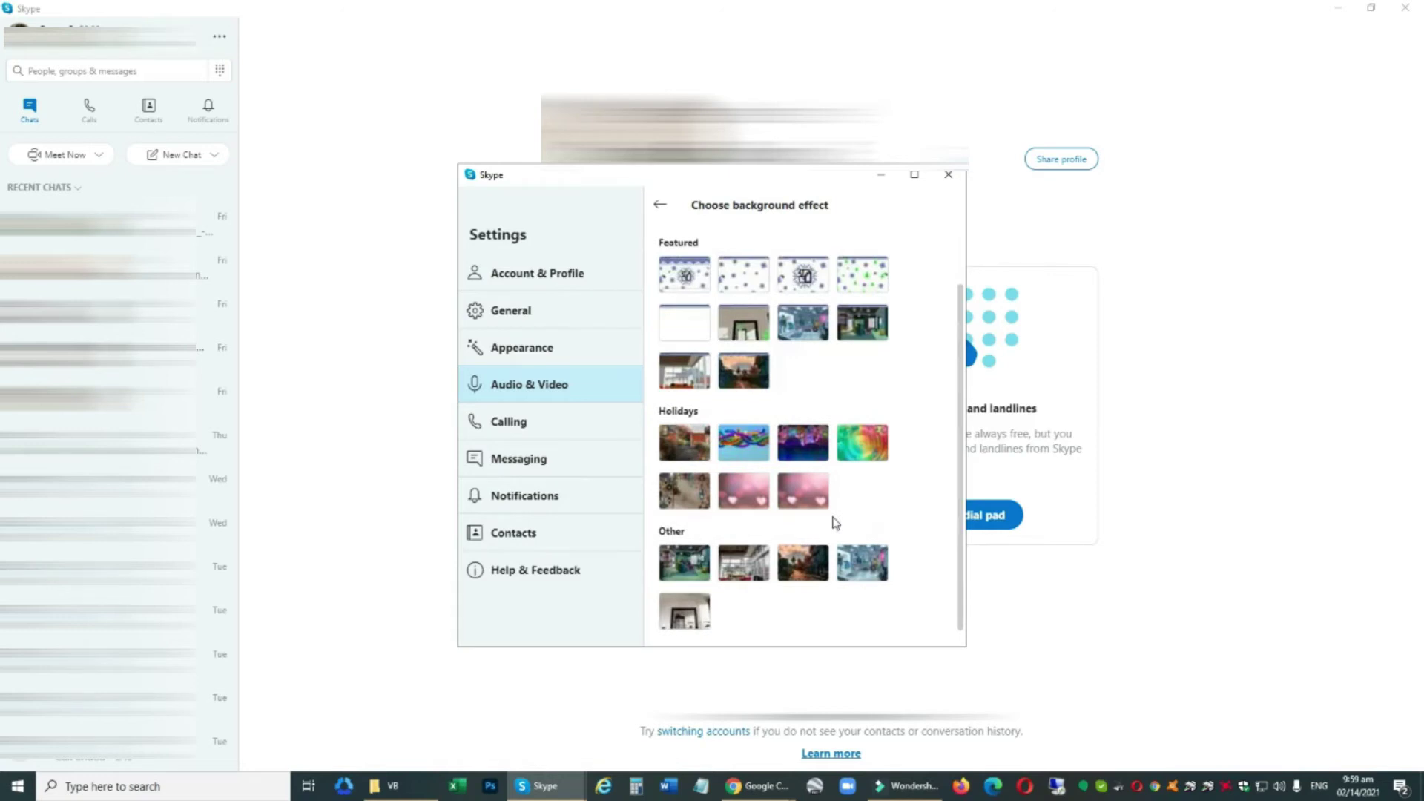
scroll(836, 523, "up", 2)
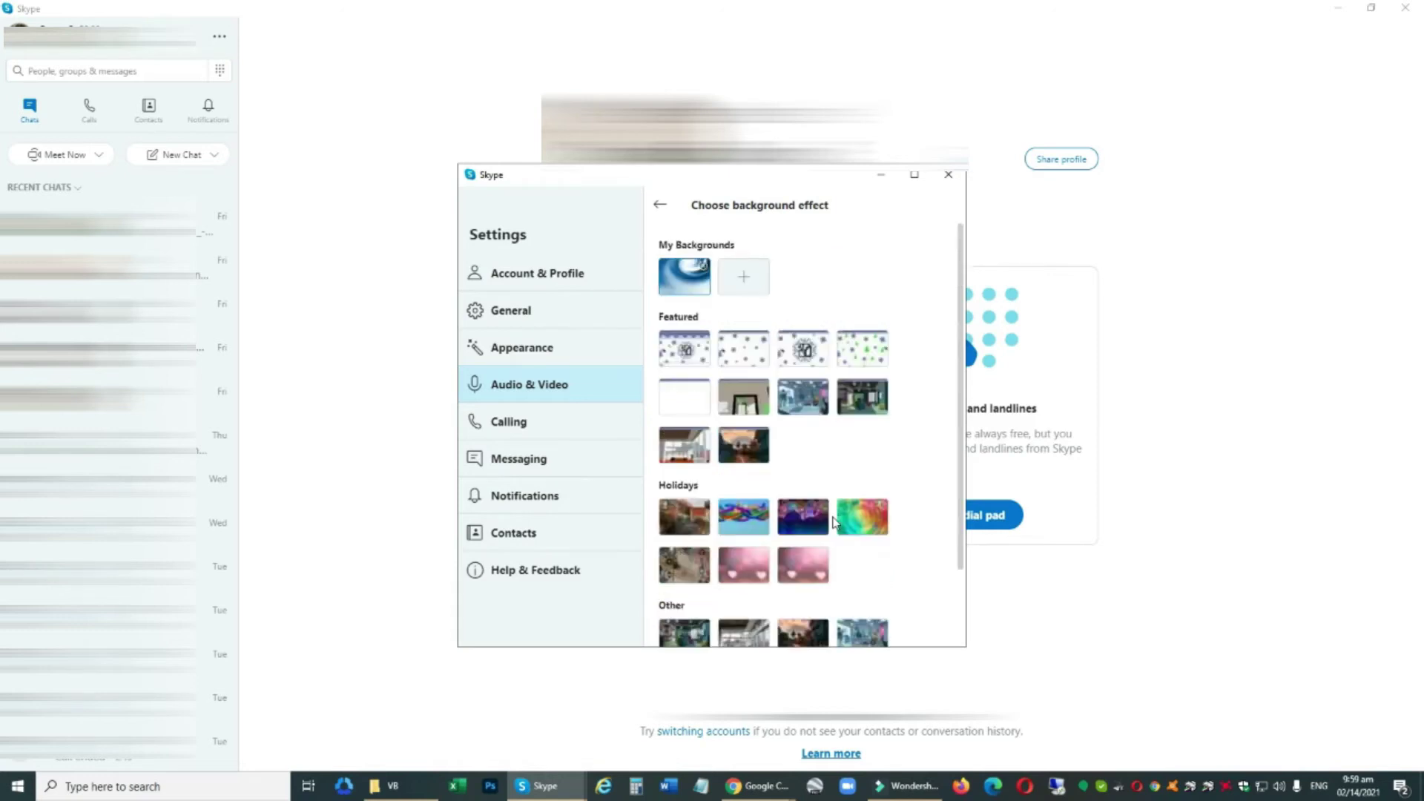
left_click(661, 210)
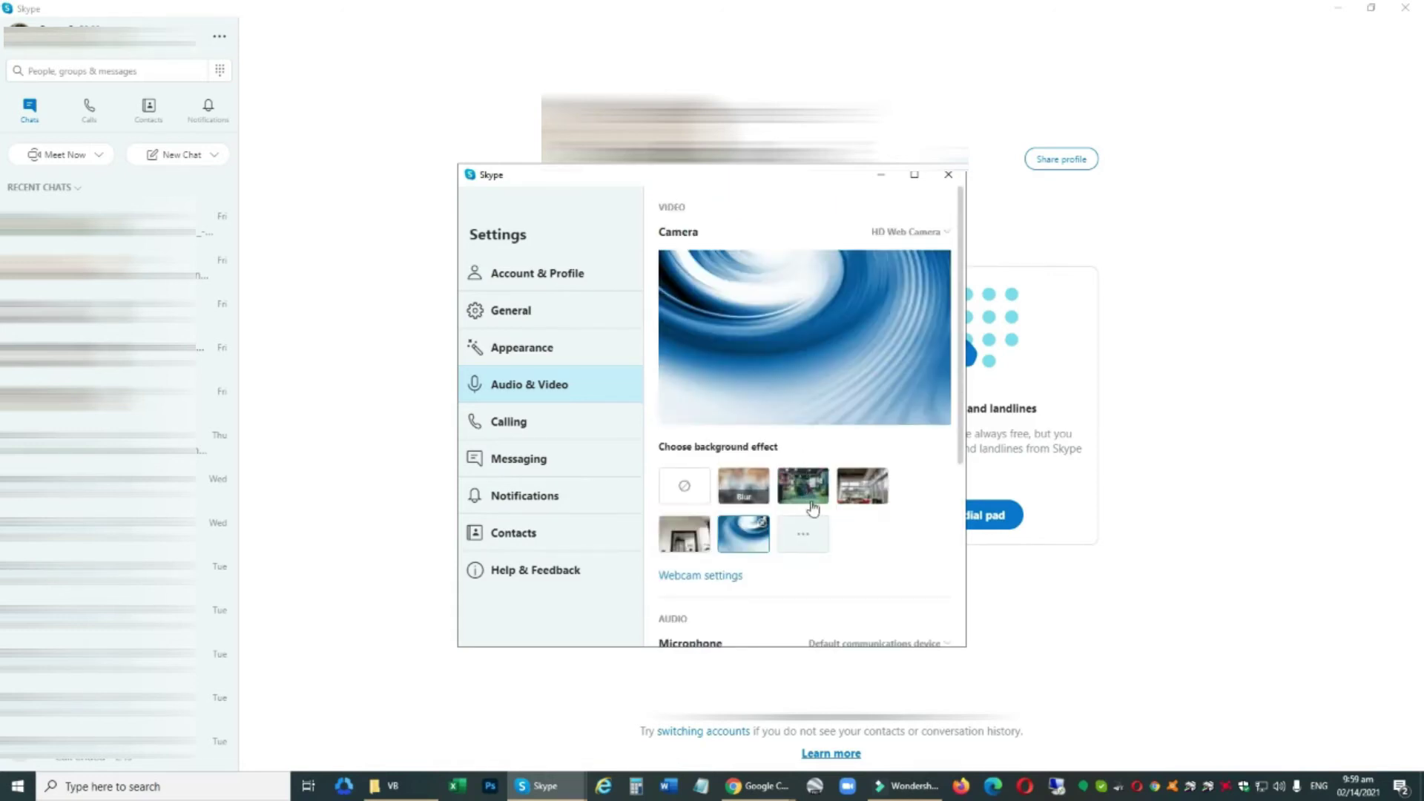
Change the background effect to the loft interior with large windows and red chairs.
left_click(850, 501)
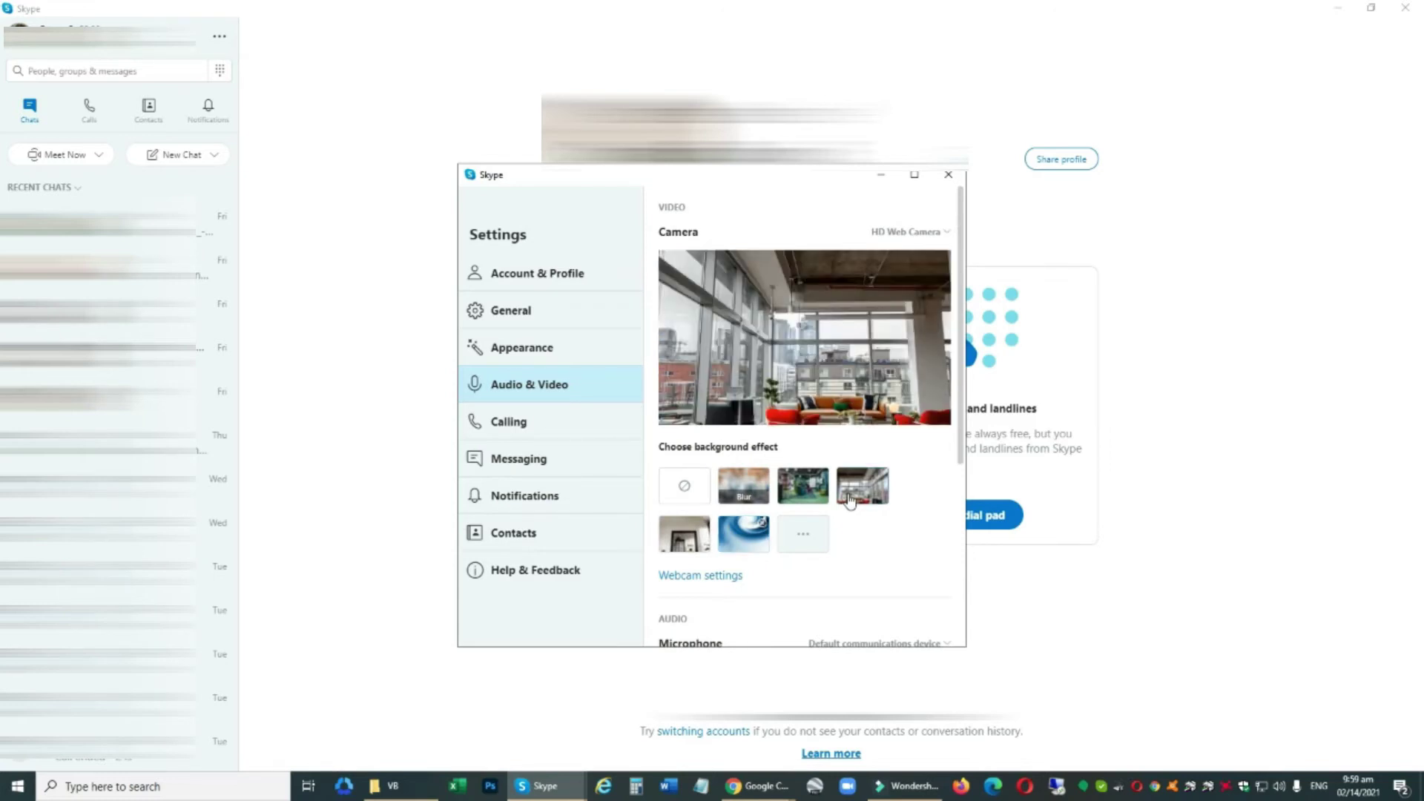
scroll(850, 501, "down", 2)
scroll(850, 501, "up", 1)
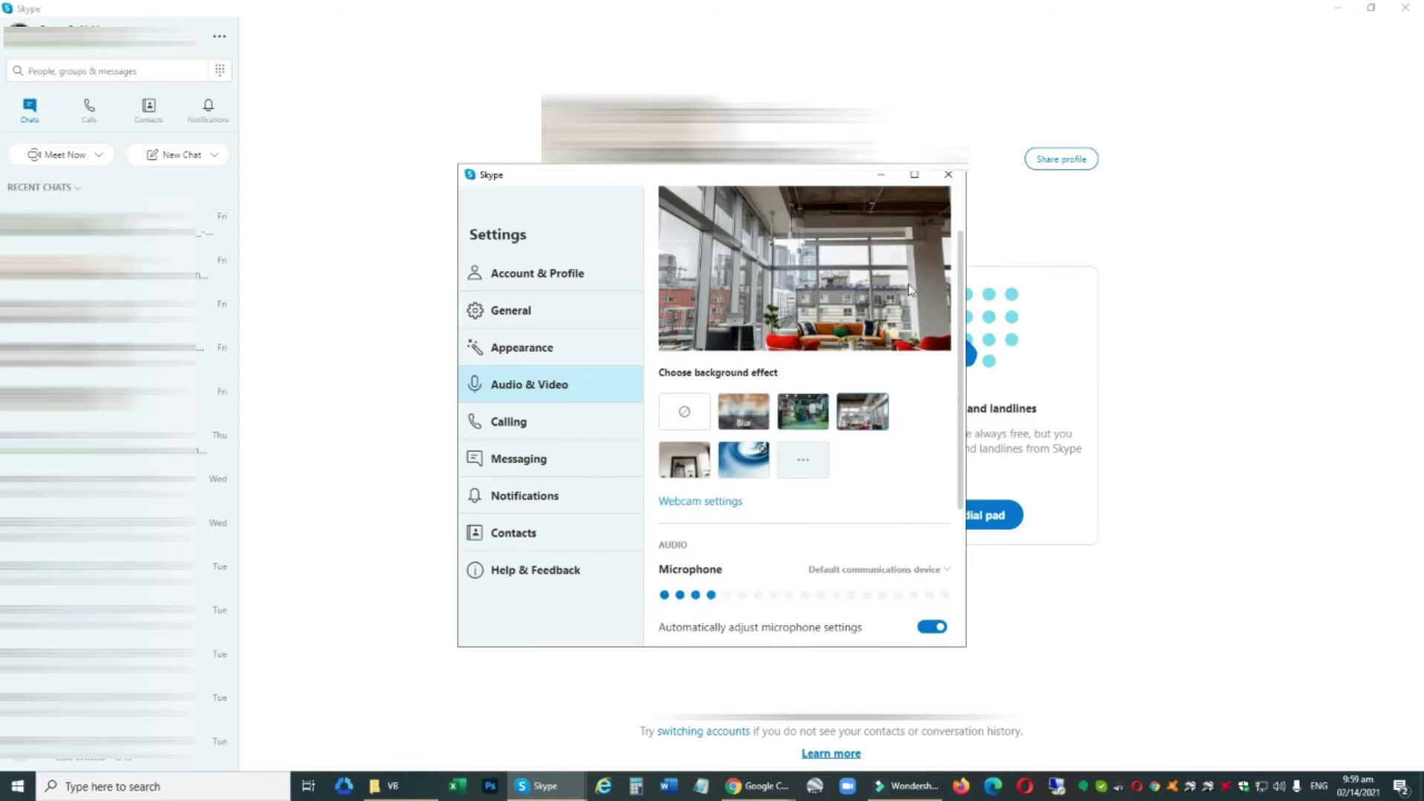
Close the Skype settings and start a meeting from the Meet Now options.
left_click(947, 175)
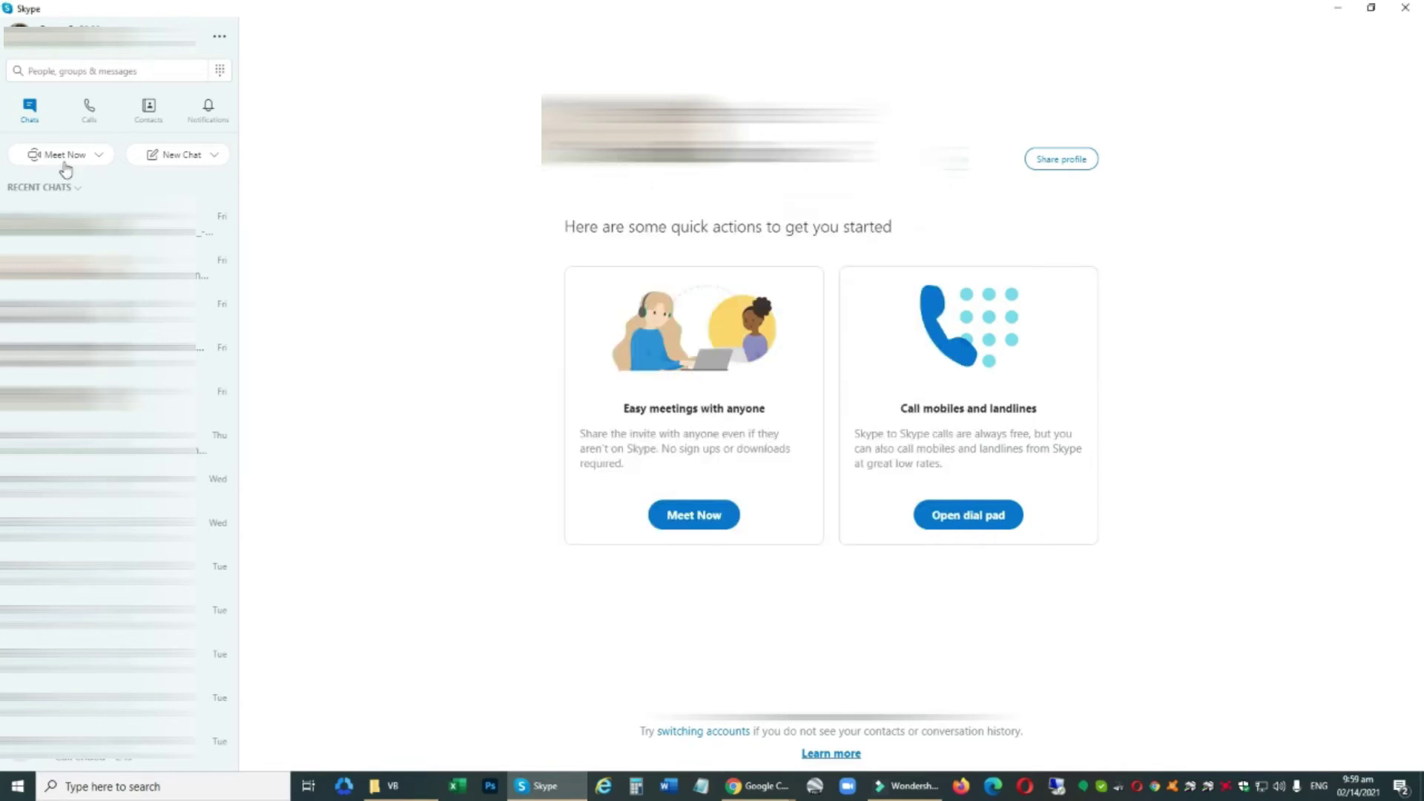
left_click(101, 156)
left_click(112, 176)
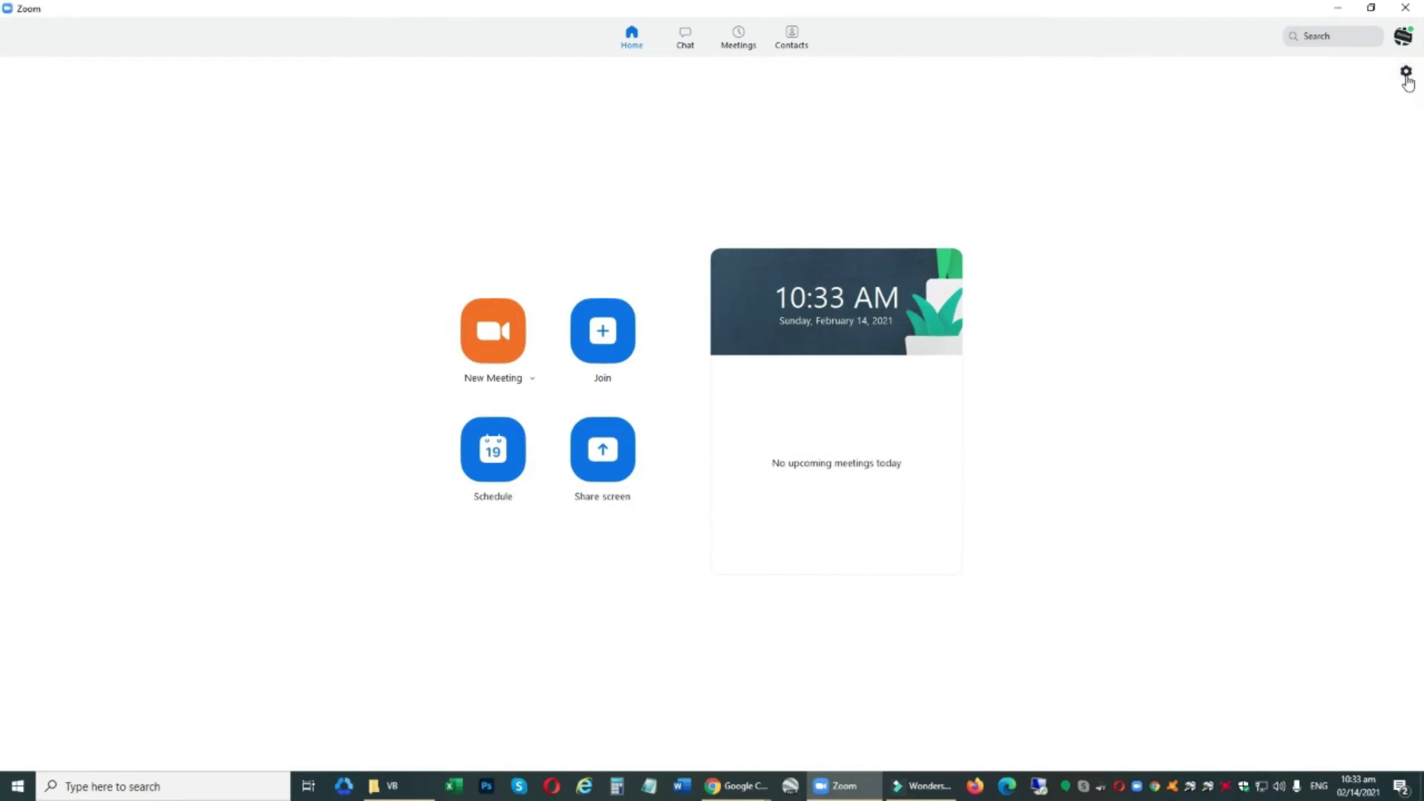
Switch to Zoom and open the Background & Filters settings.
left_click(1405, 71)
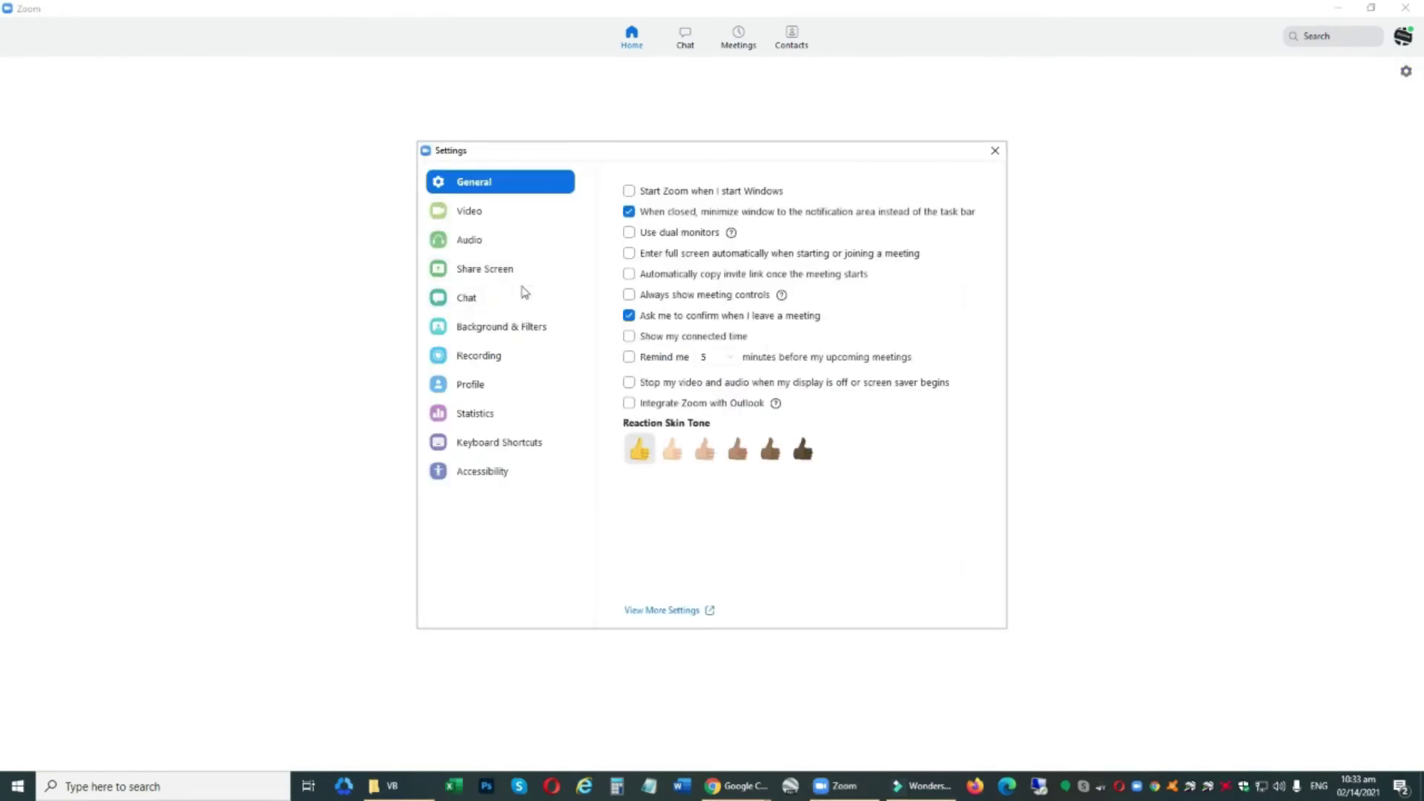
left_click(522, 327)
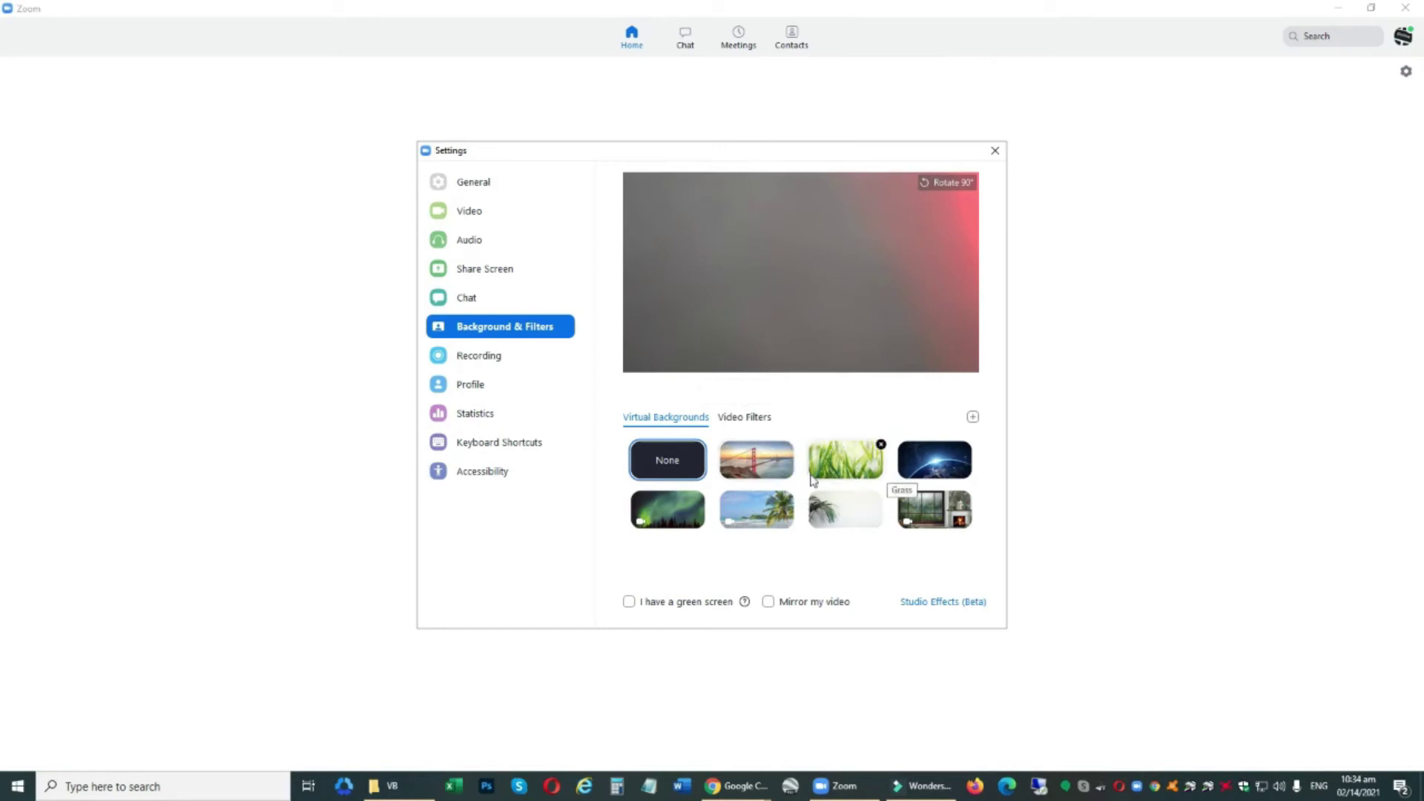
Try the bridge, Grass, Earth, palm leaf, Beach and Northern Lights virtual backgrounds, and apply the room video with the rainy window and fireplace.
left_click(768, 467)
left_click(834, 469)
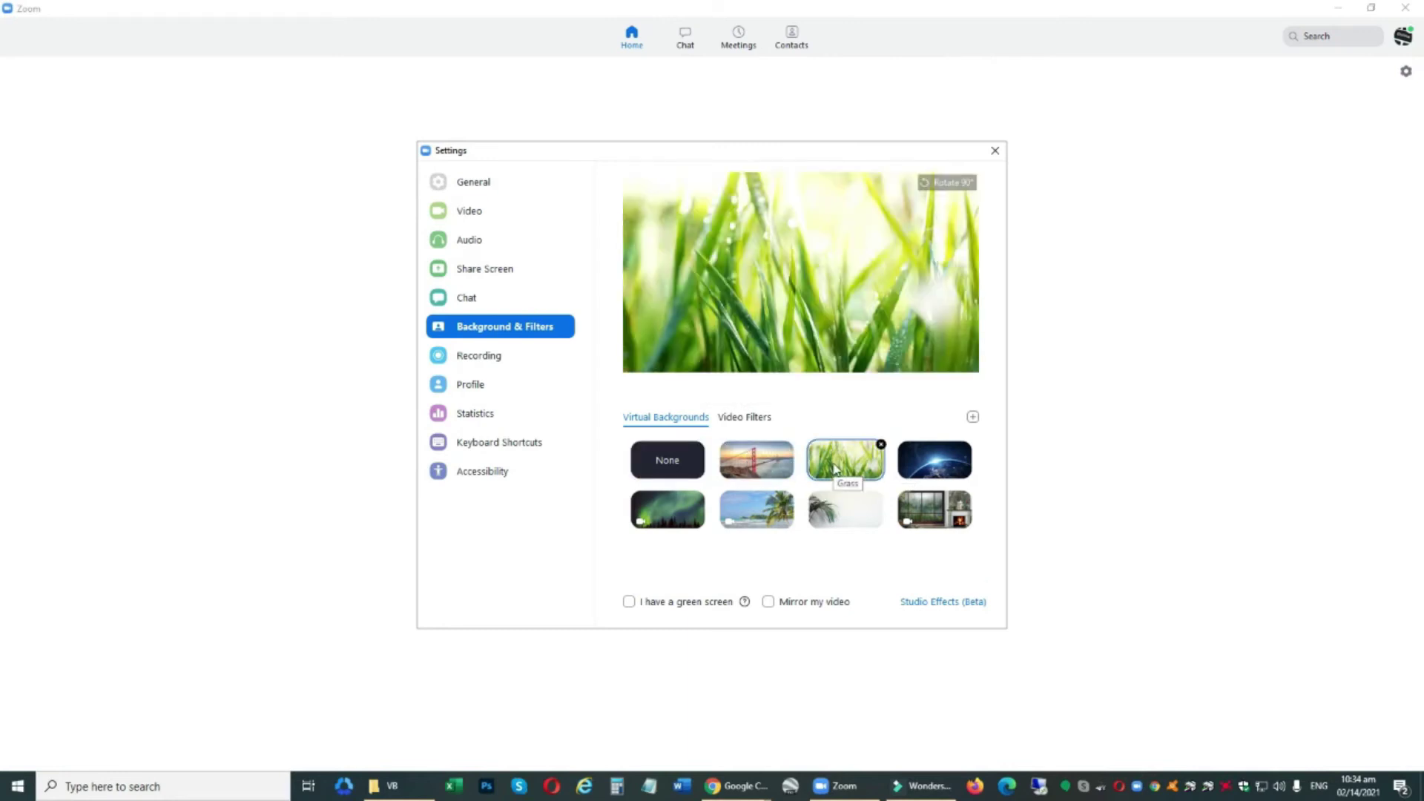
left_click(933, 474)
left_click(853, 516)
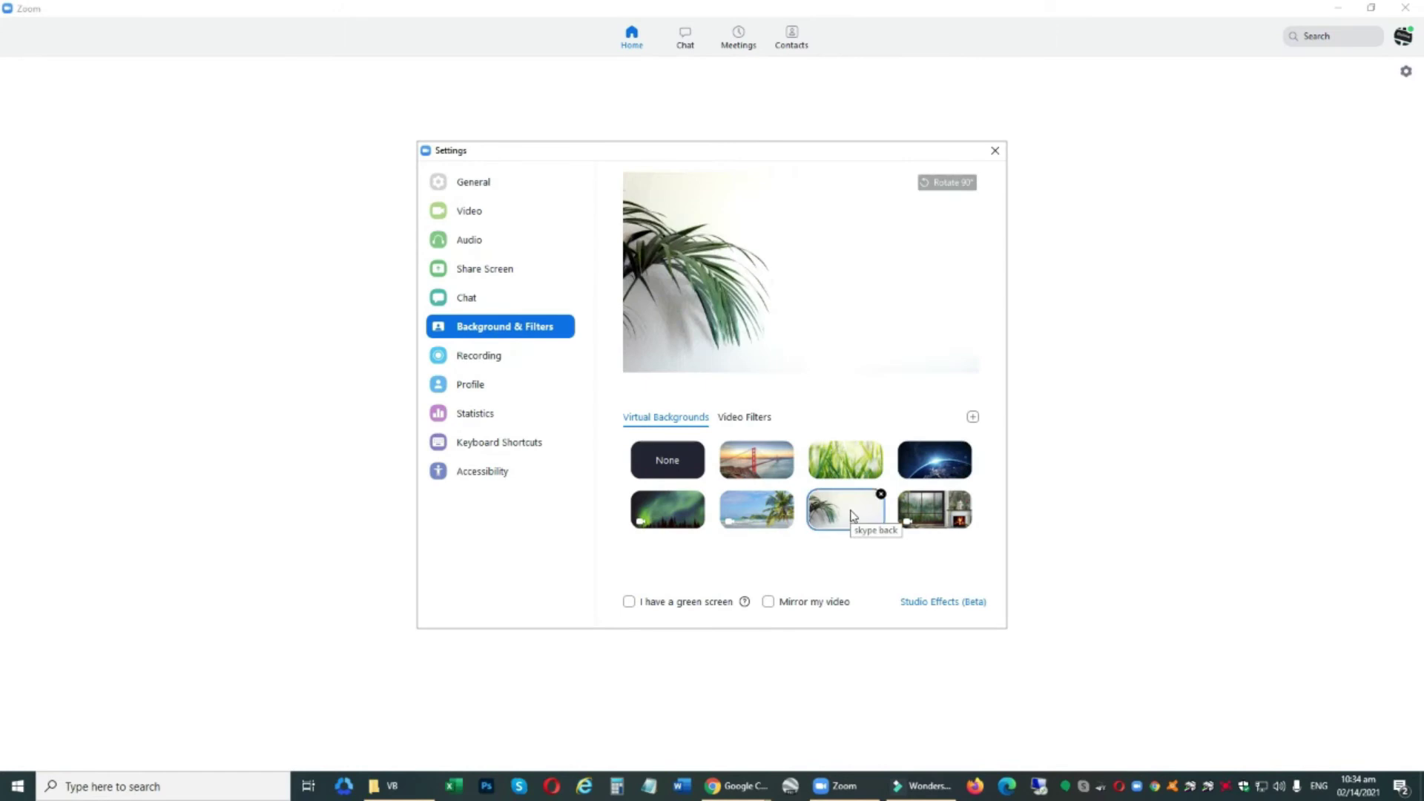
left_click(753, 519)
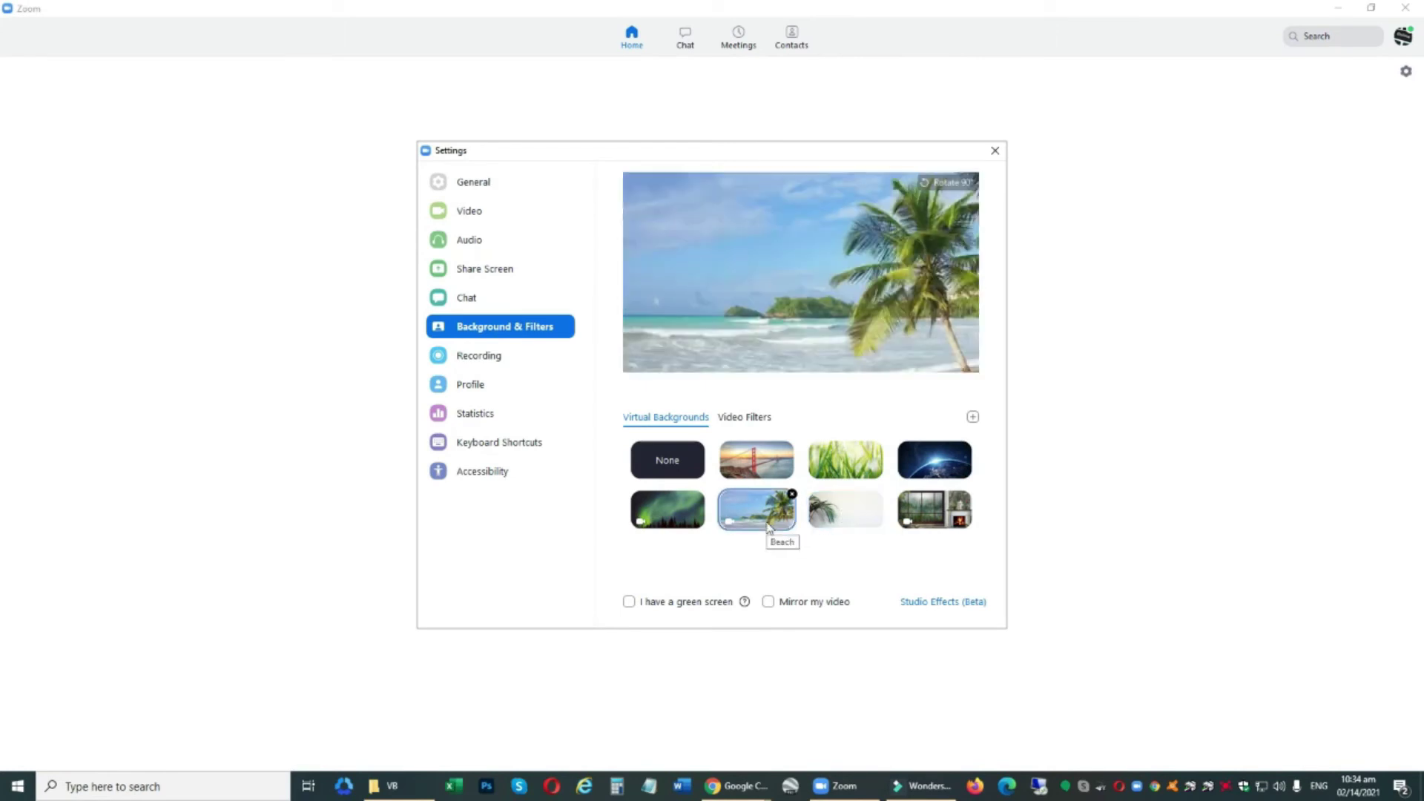
left_click(677, 527)
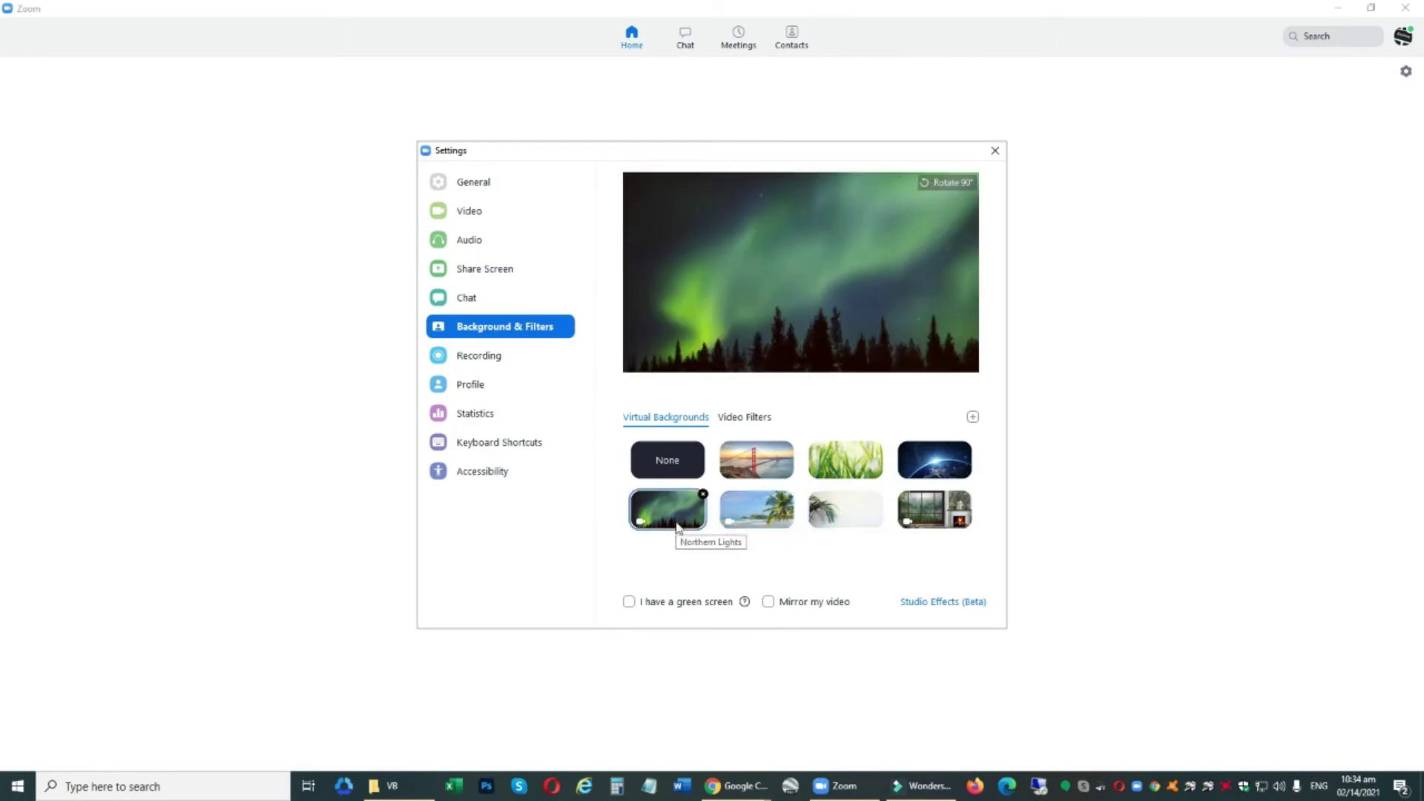
left_click(928, 509)
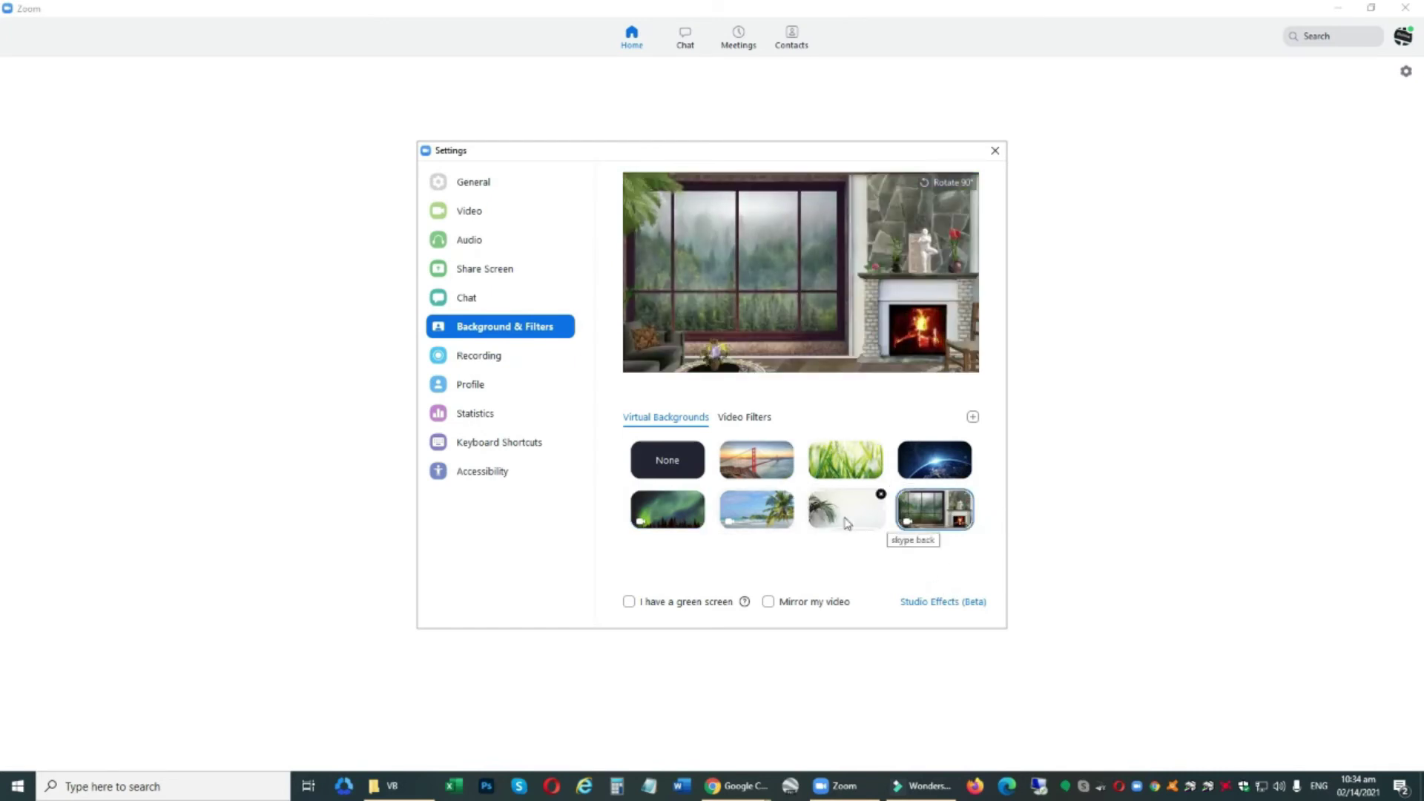
Try the Noir, Cinnamon and retro television frame video filters, set the filter back to None and return to the virtual backgrounds.
left_click(757, 420)
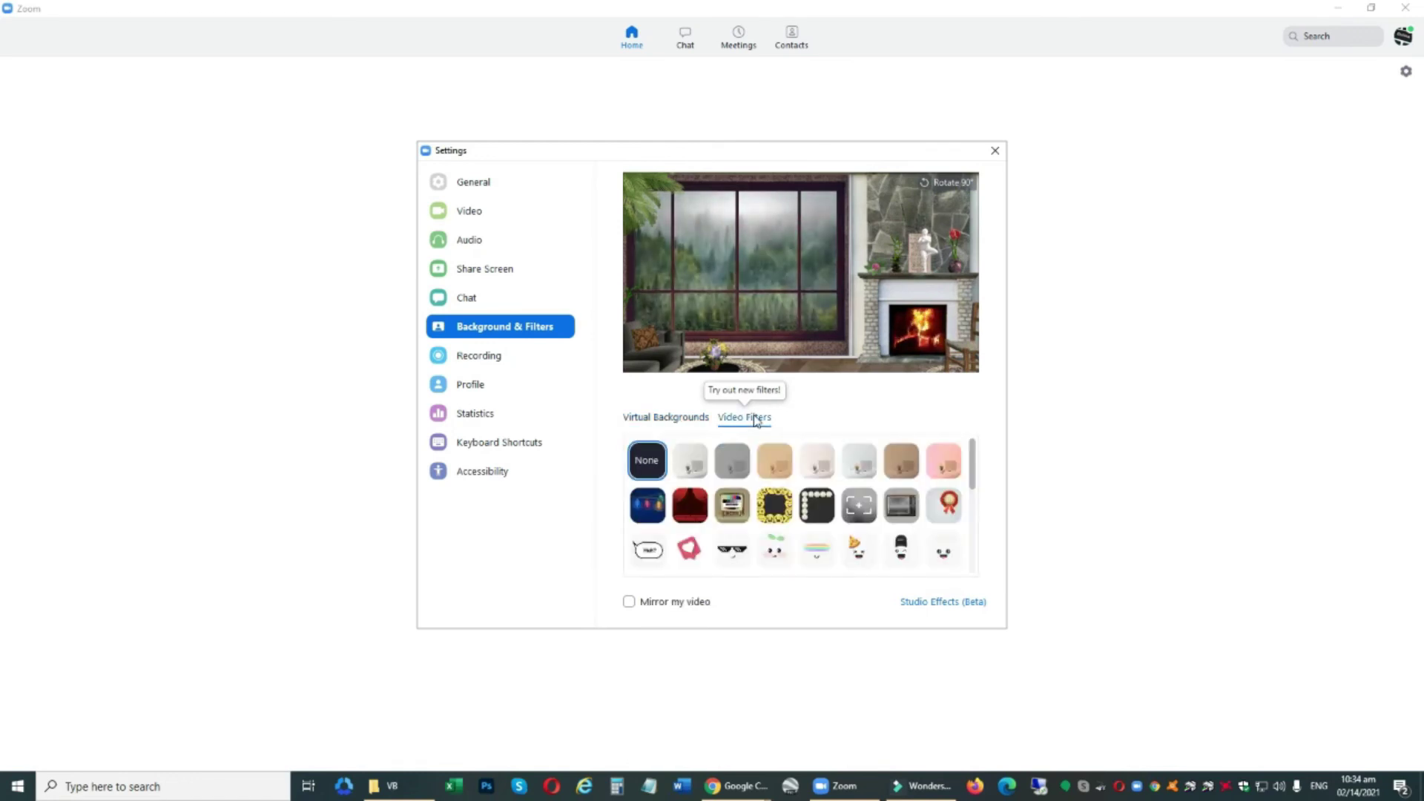
left_click(701, 481)
left_click(730, 473)
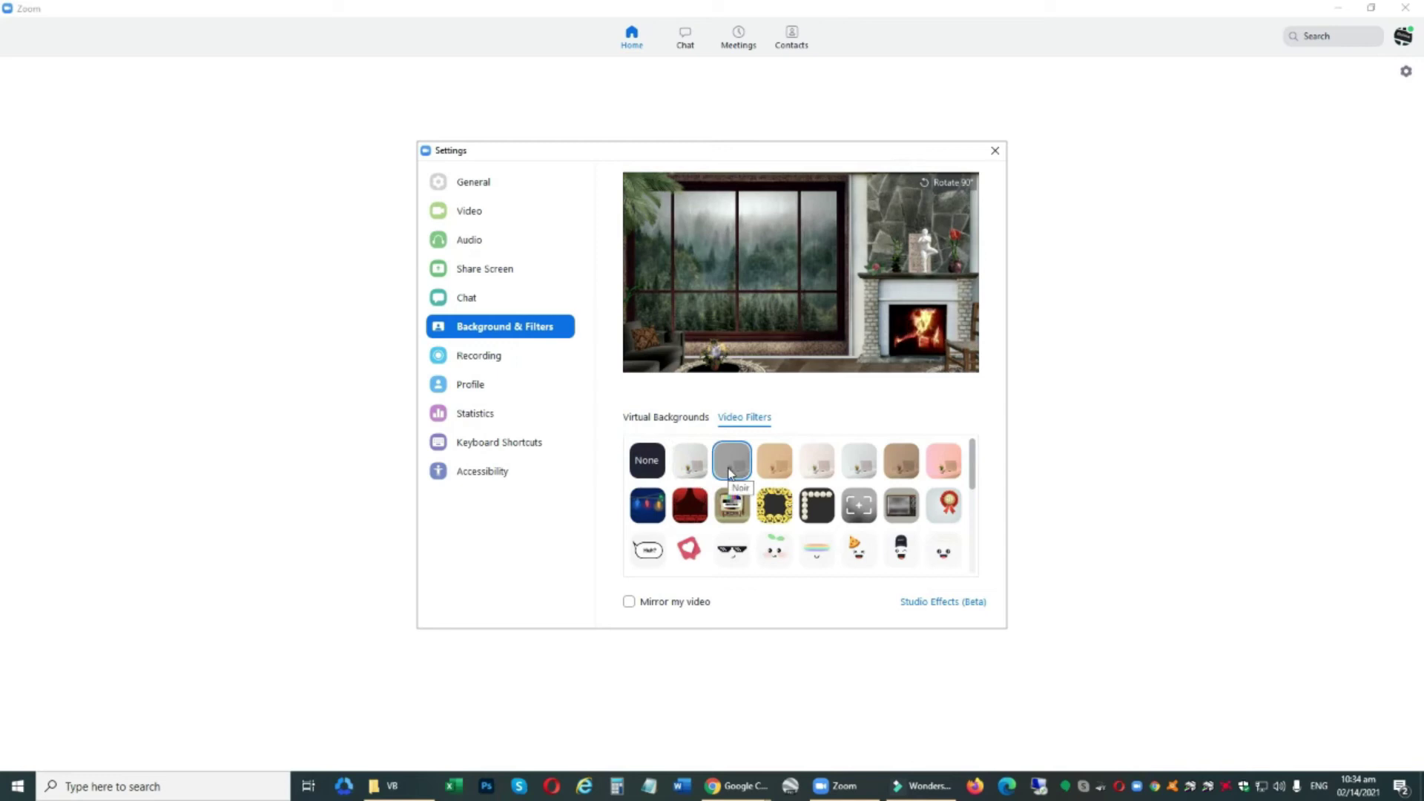
left_click(774, 478)
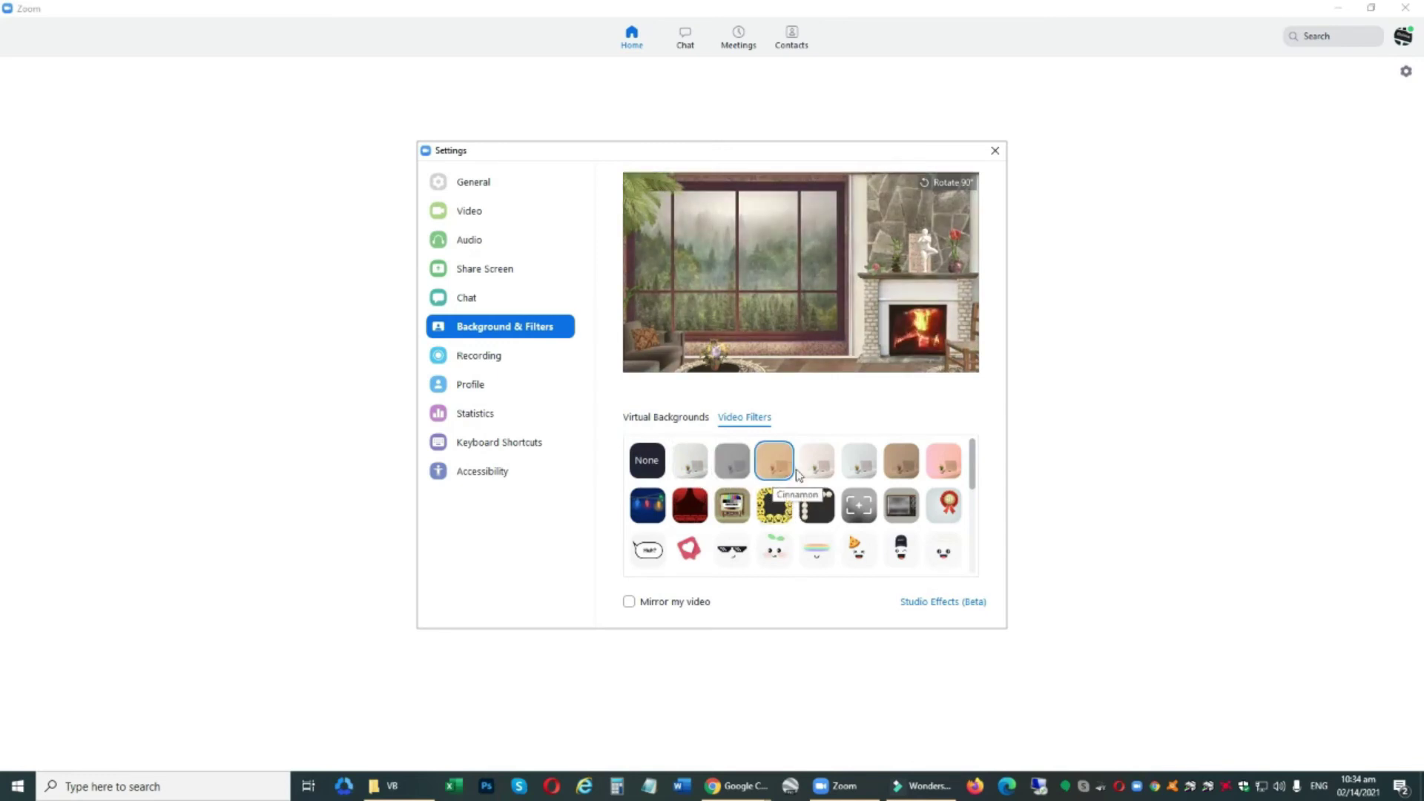
left_click(903, 512)
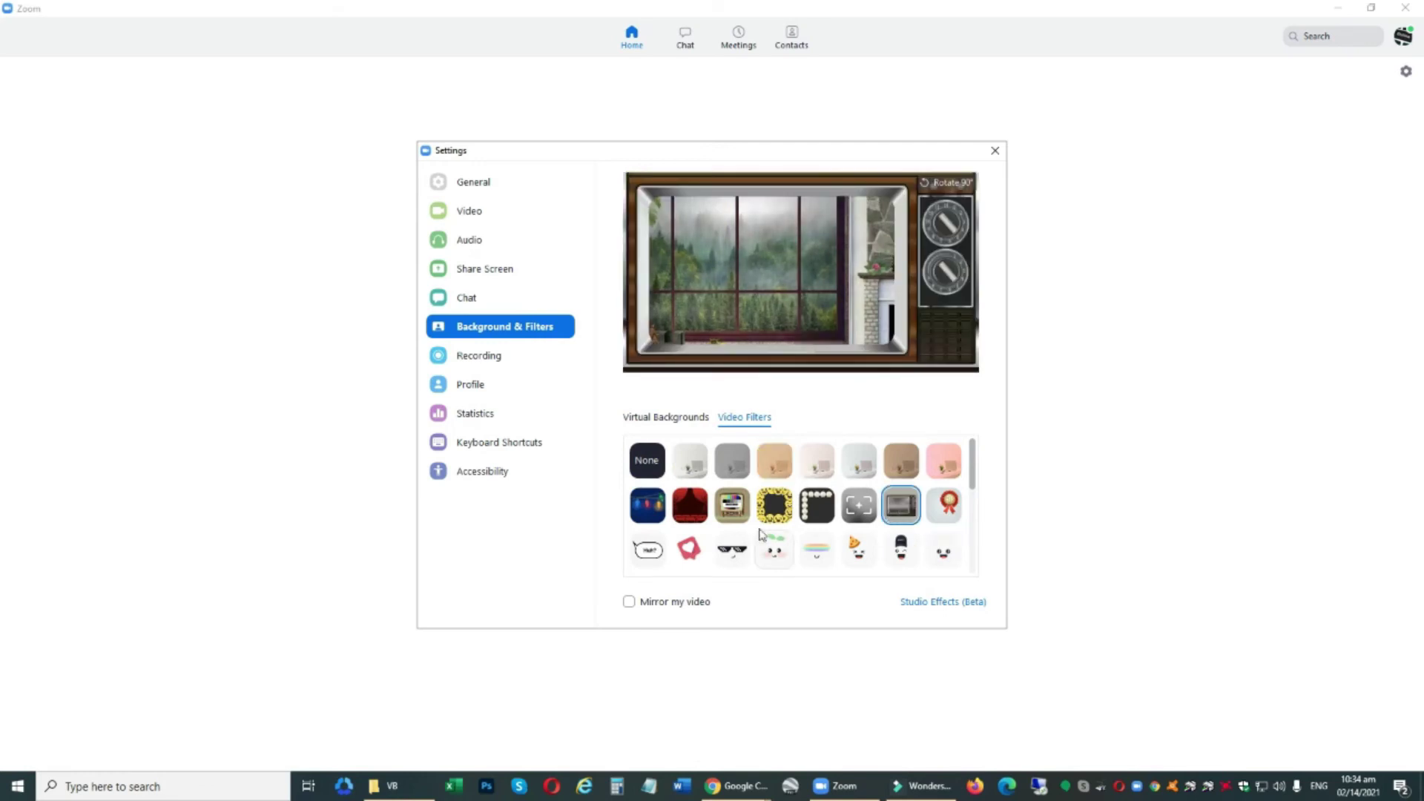
left_click(660, 445)
left_click(663, 419)
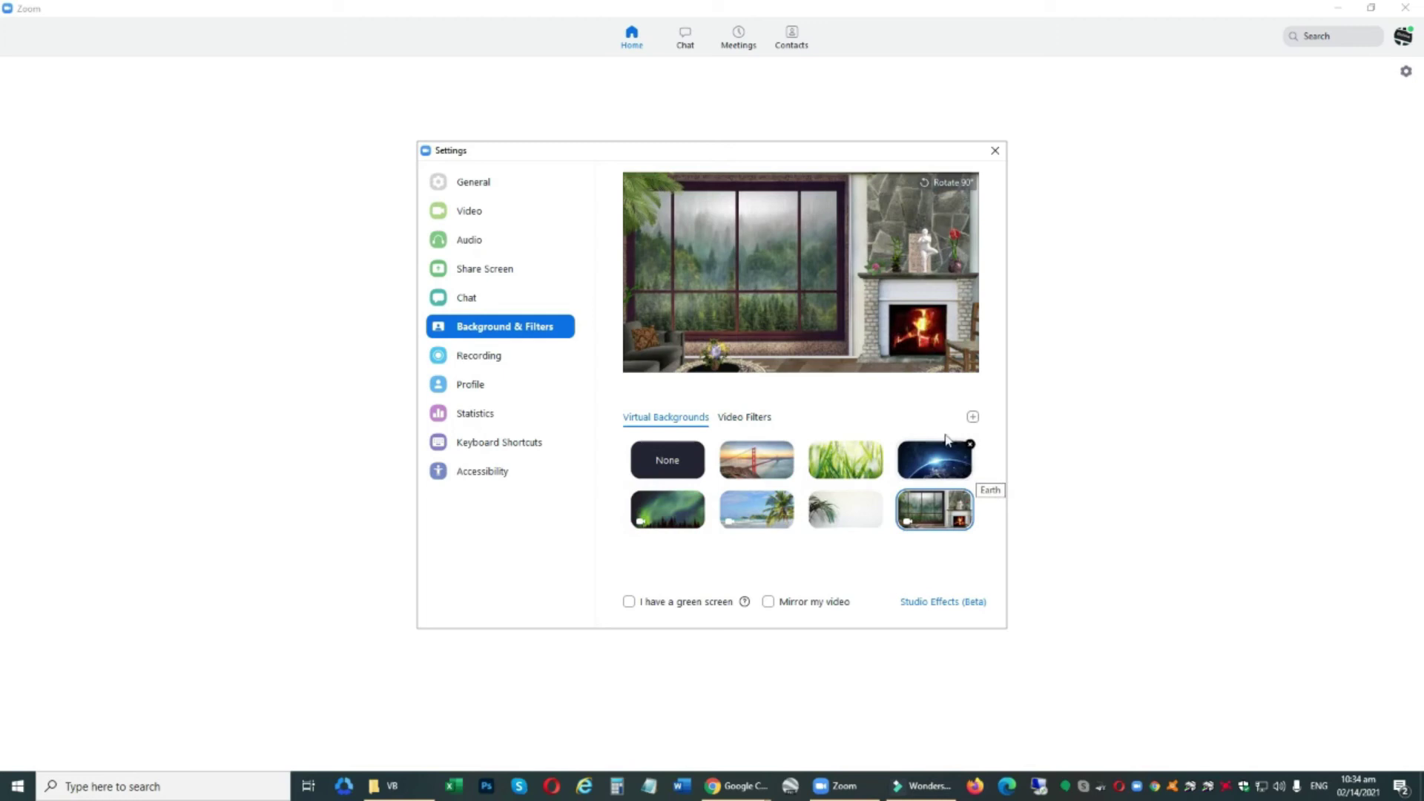
View the choices for adding an image or video background, and close the settings with the fireplace room video selected.
left_click(973, 419)
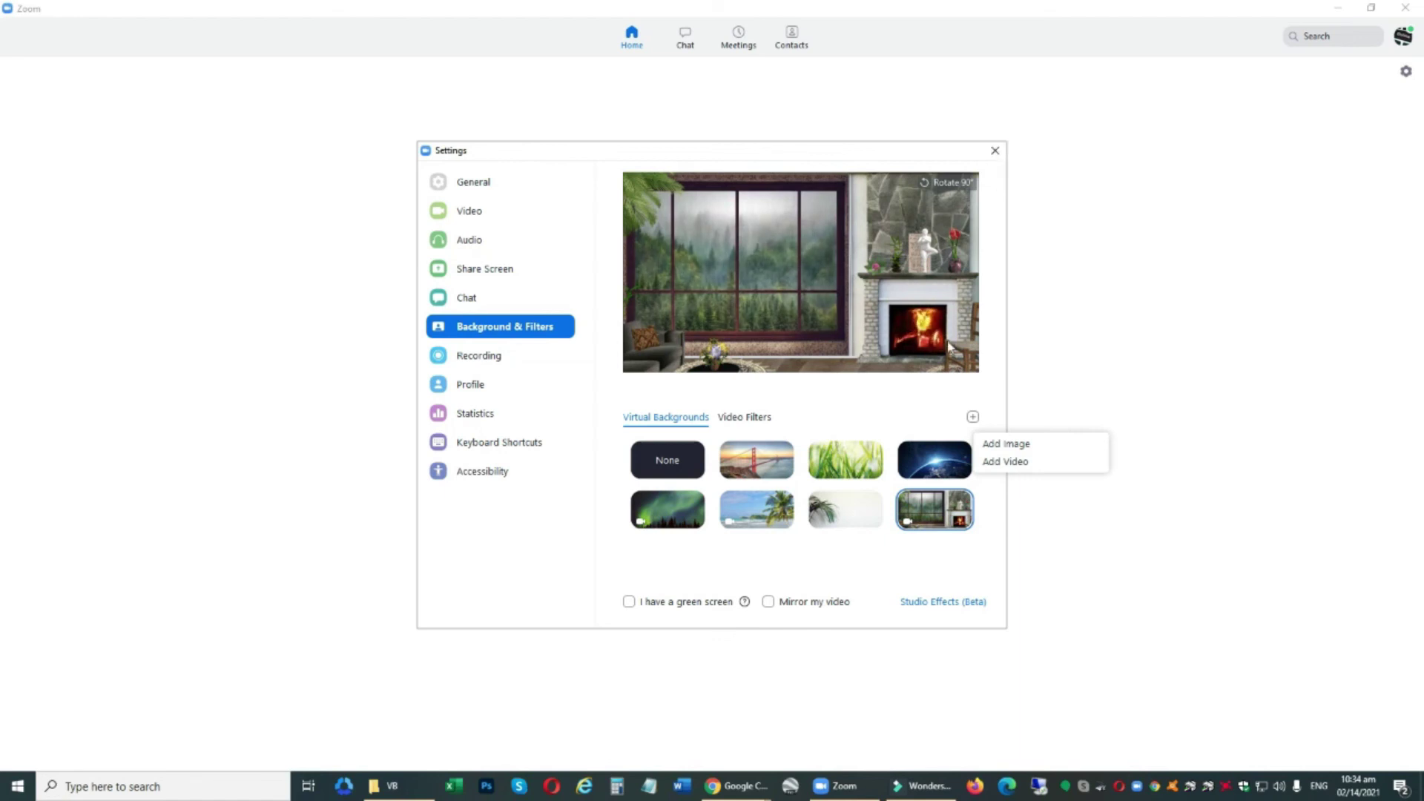
left_click(938, 501)
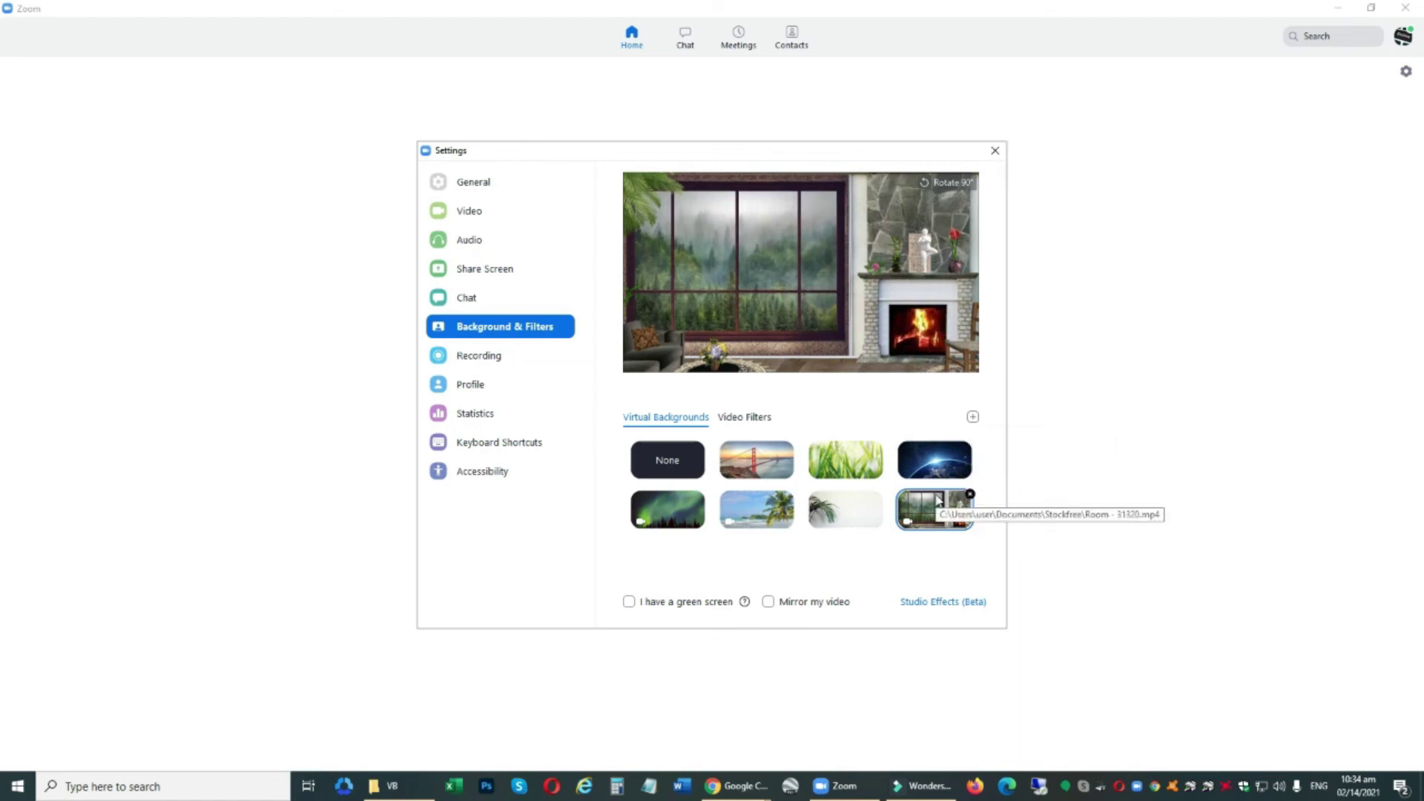
left_click(996, 156)
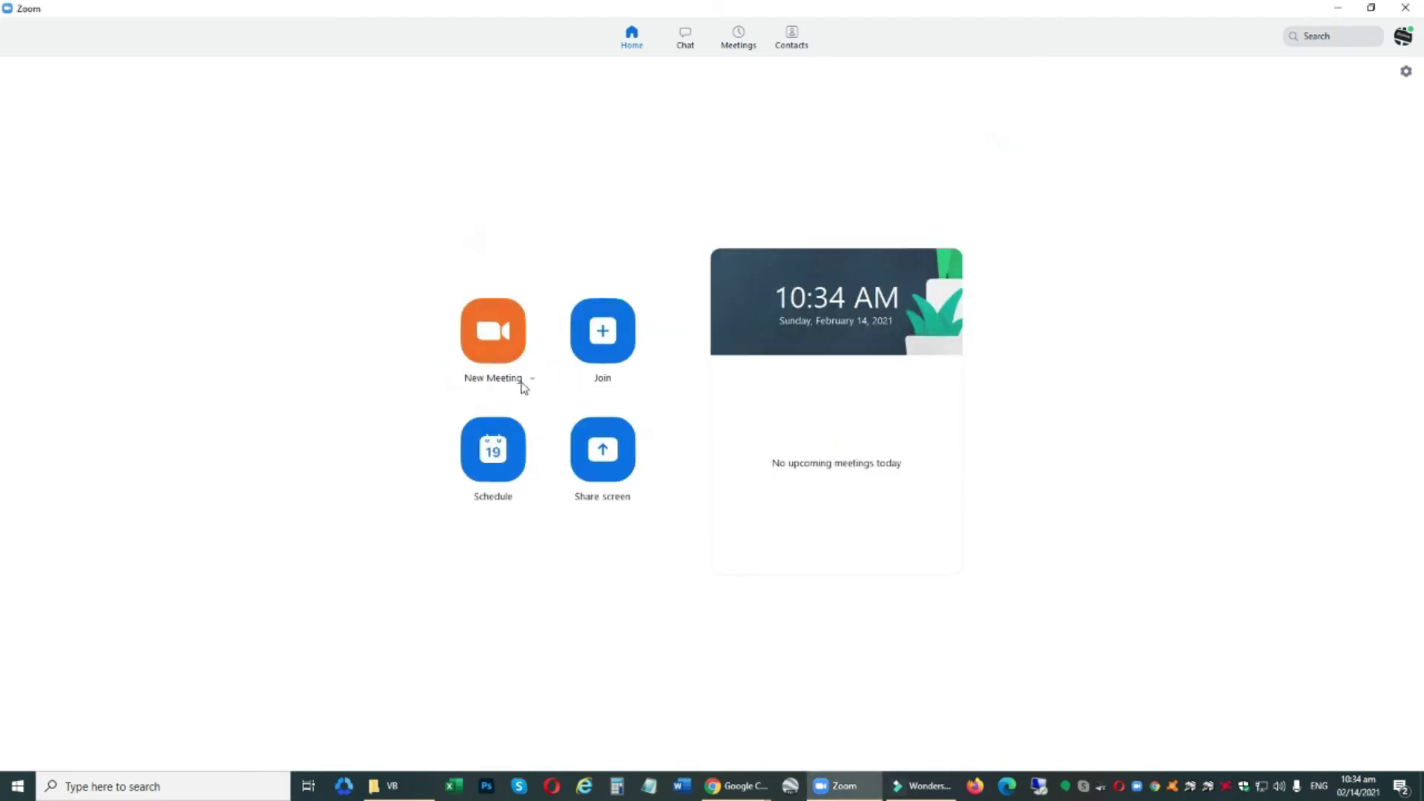
Start a new meeting with the fireplace room background, shift its window slightly, and bring up the choices for ending it.
left_click(506, 352)
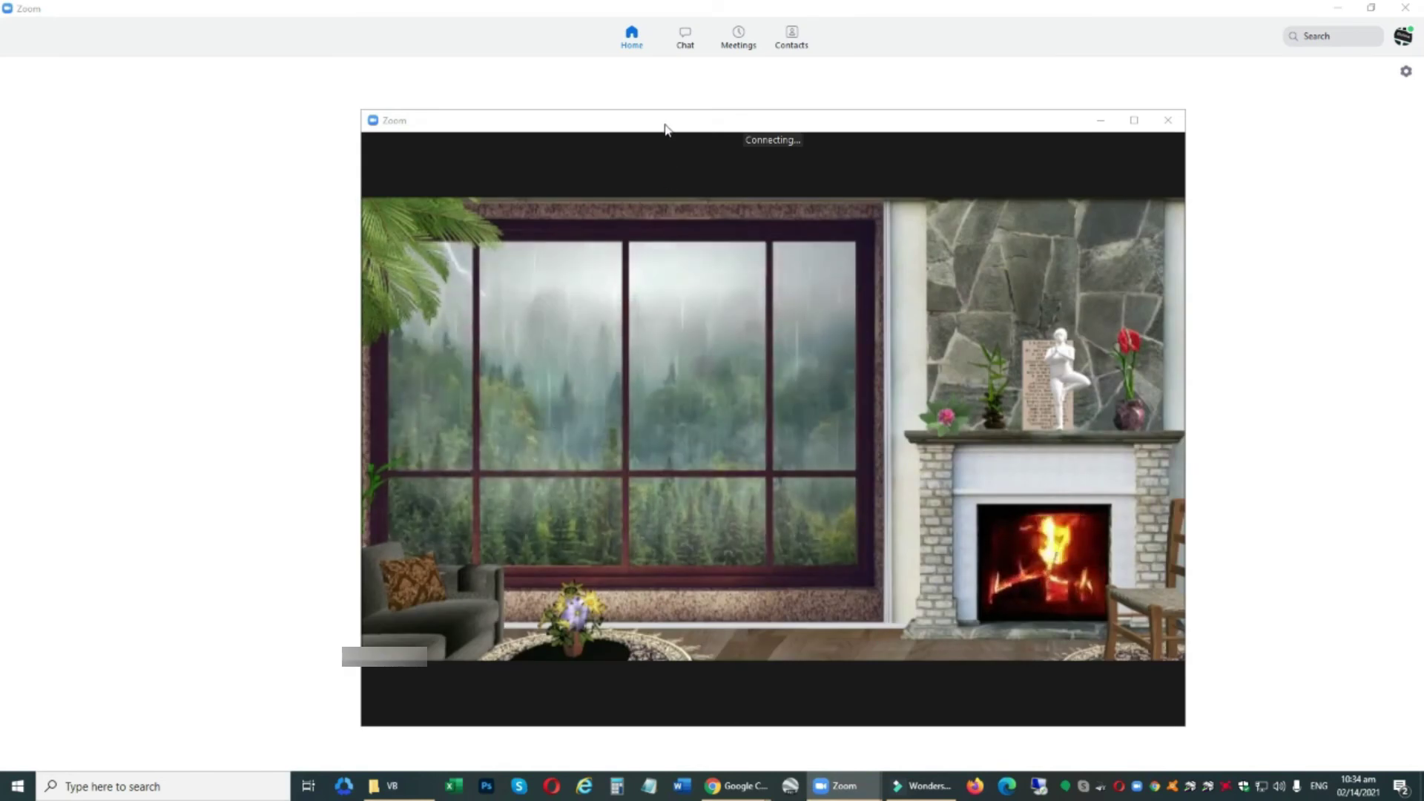
left_click_drag(664, 121, 651, 101)
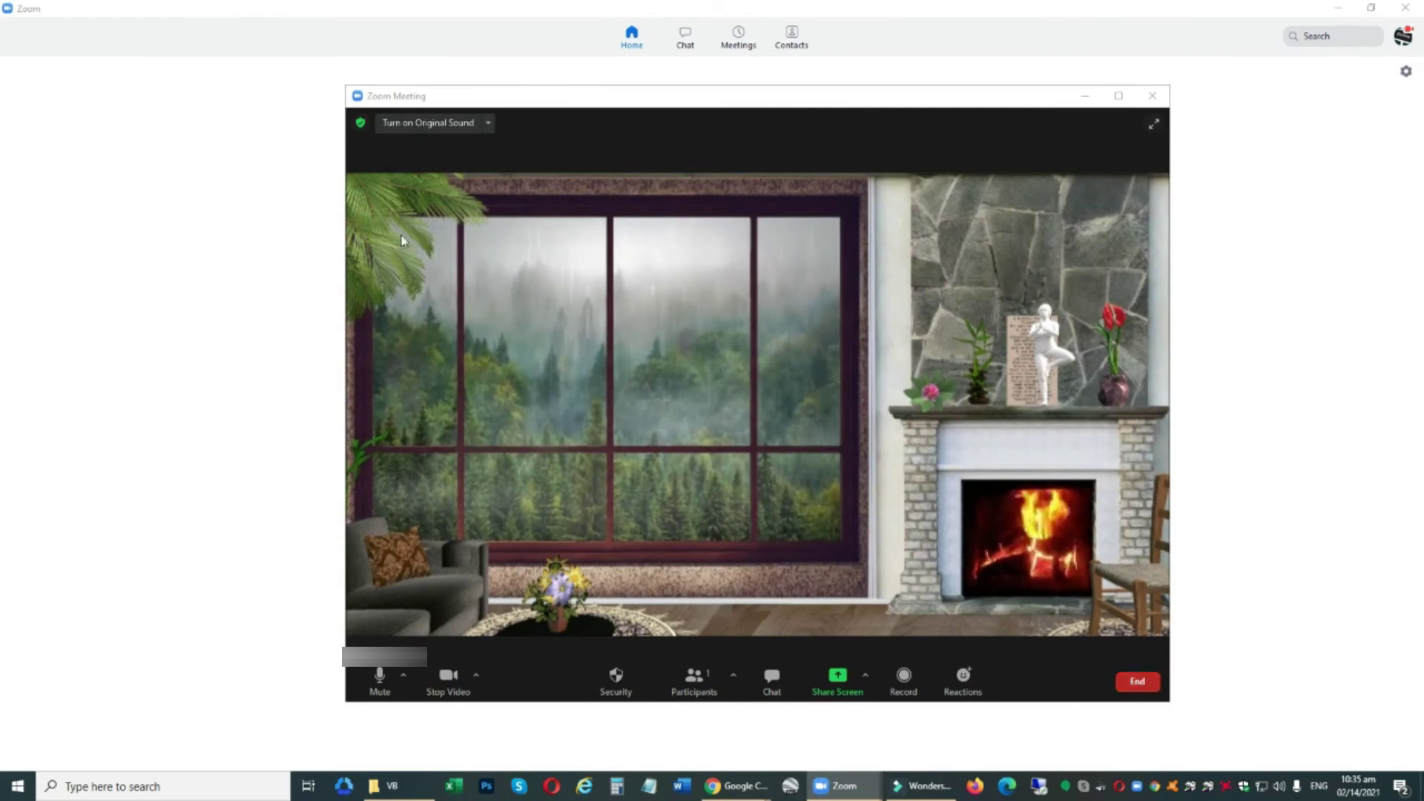
left_click(1138, 677)
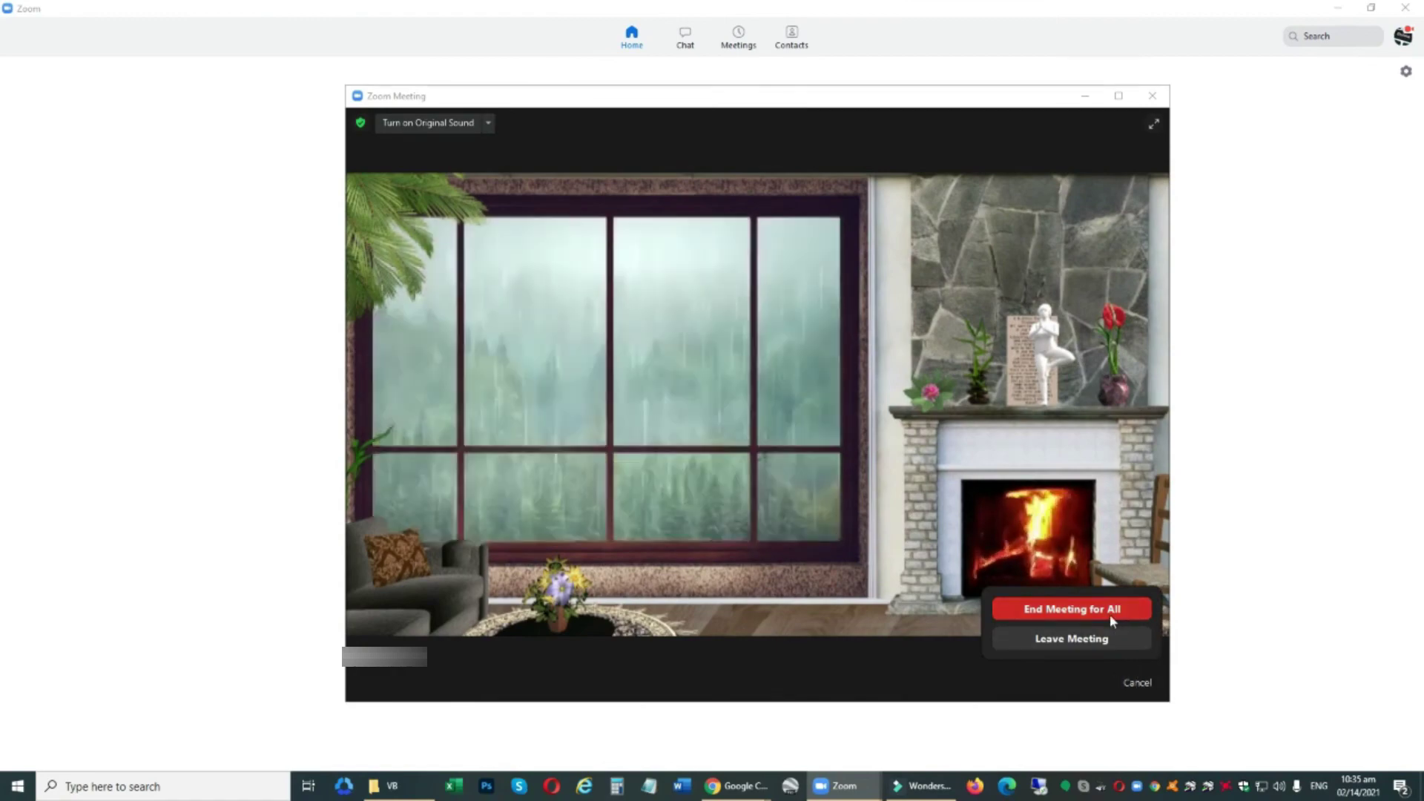